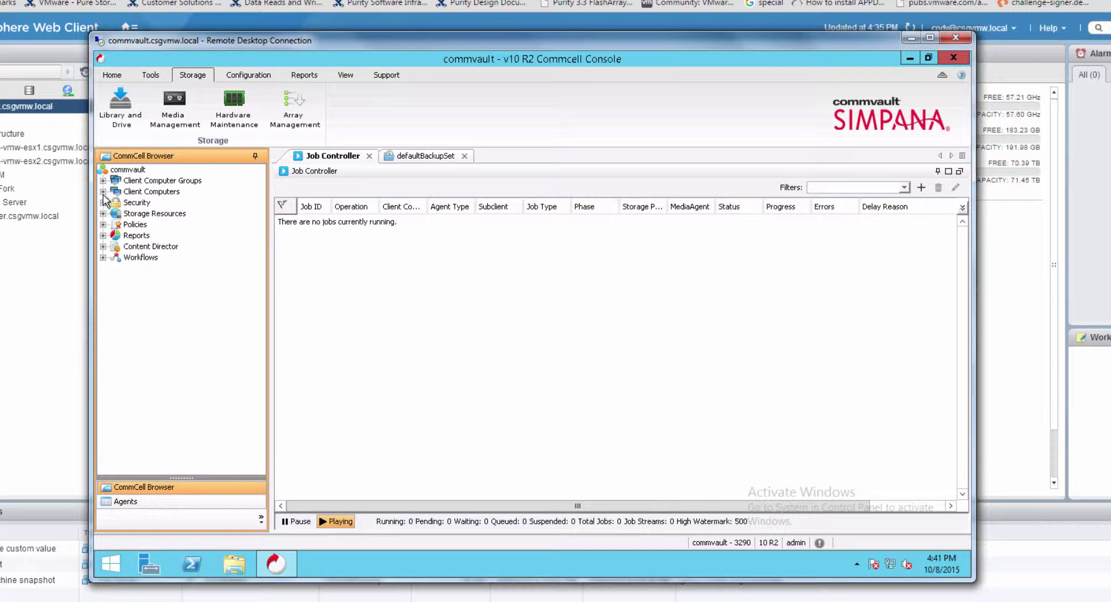
List the snaps of the VMware subclient in the defaultBackupSet of Goku vCenter's VMware virtual server.
click(102, 192)
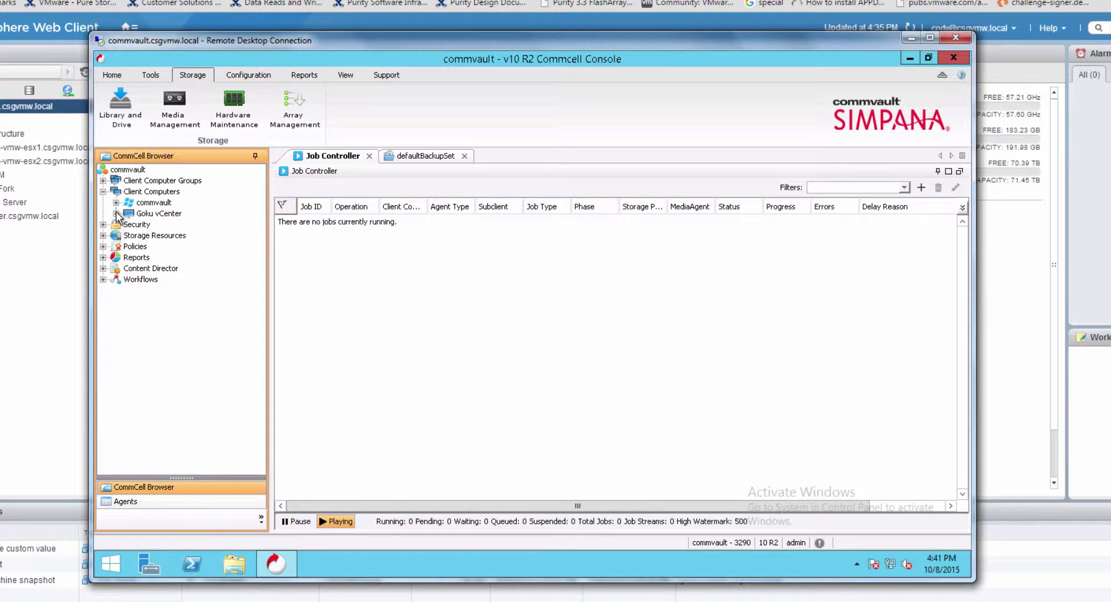
click(116, 213)
click(129, 225)
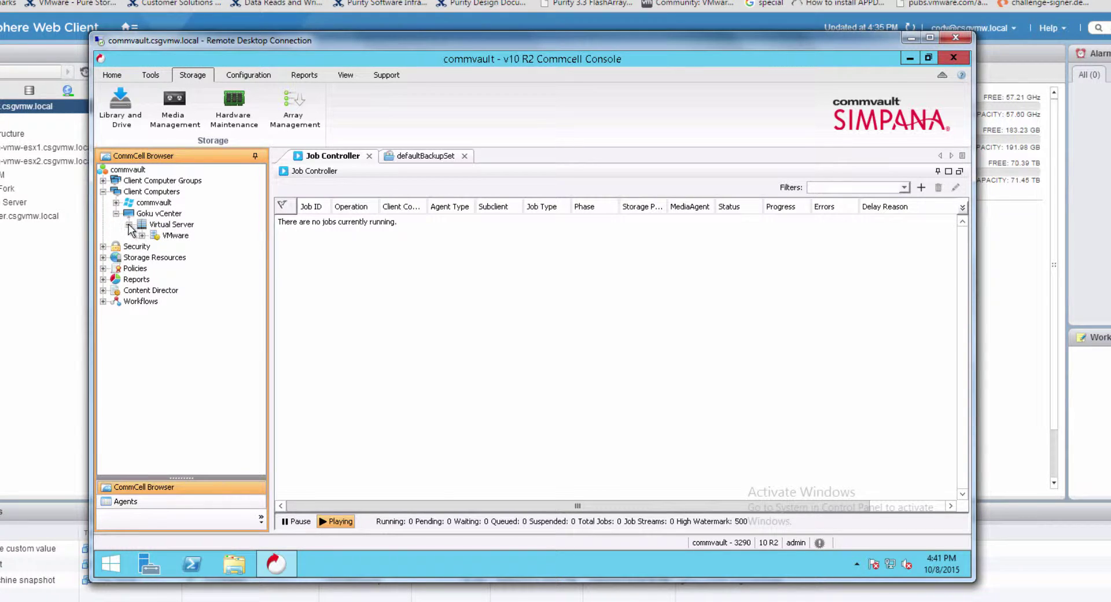
click(142, 236)
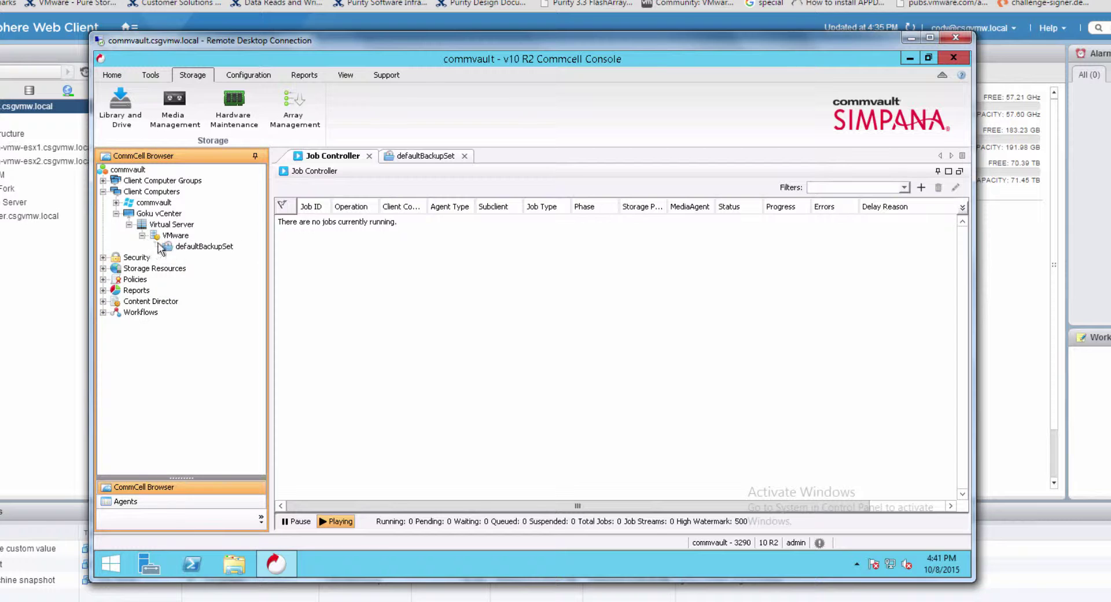
click(194, 246)
click(429, 156)
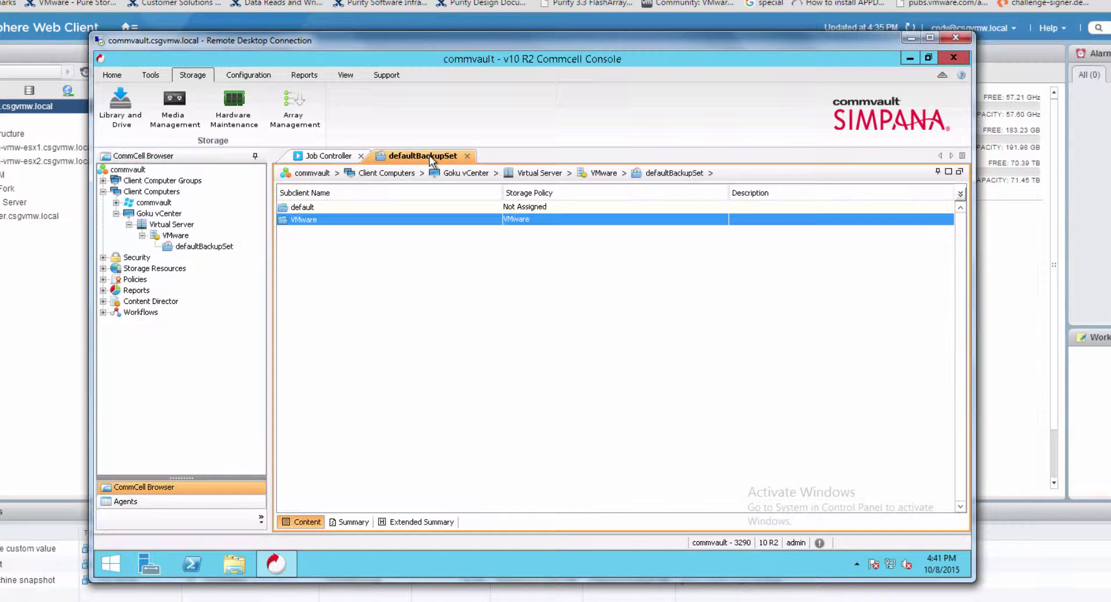
right_click(312, 222)
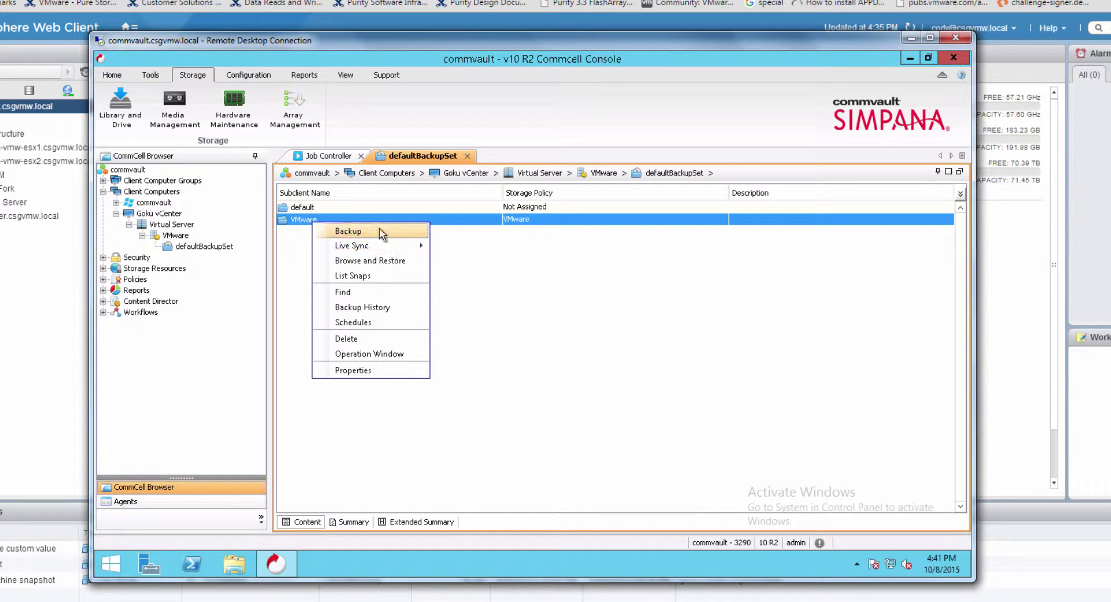
click(386, 279)
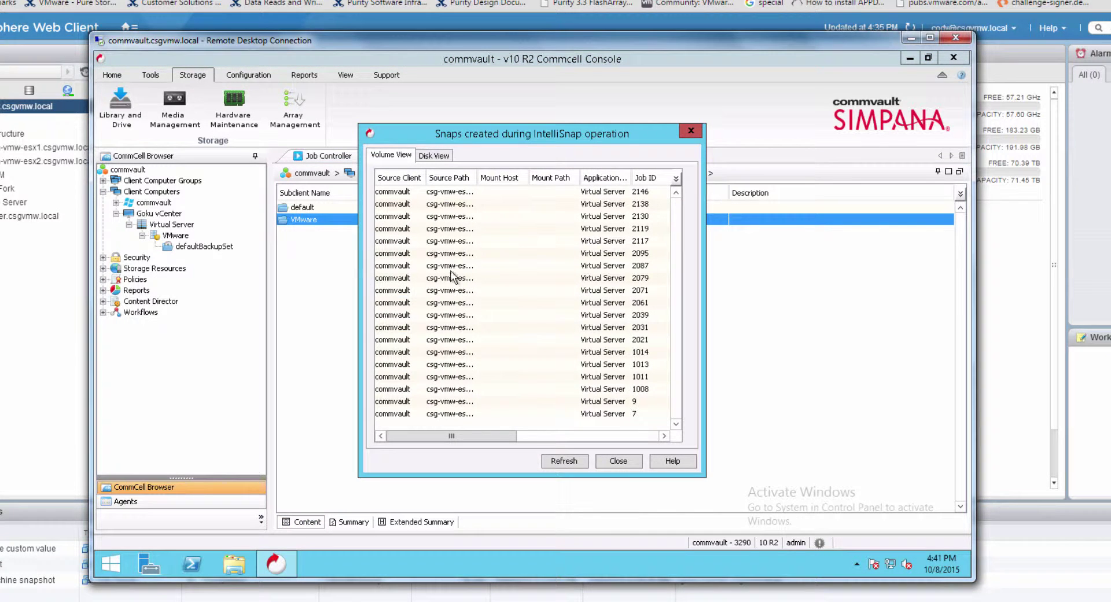
Examine the snaps in the disk view, widening the Snapshot Engine and Snap Name columns to read them in full.
click(436, 155)
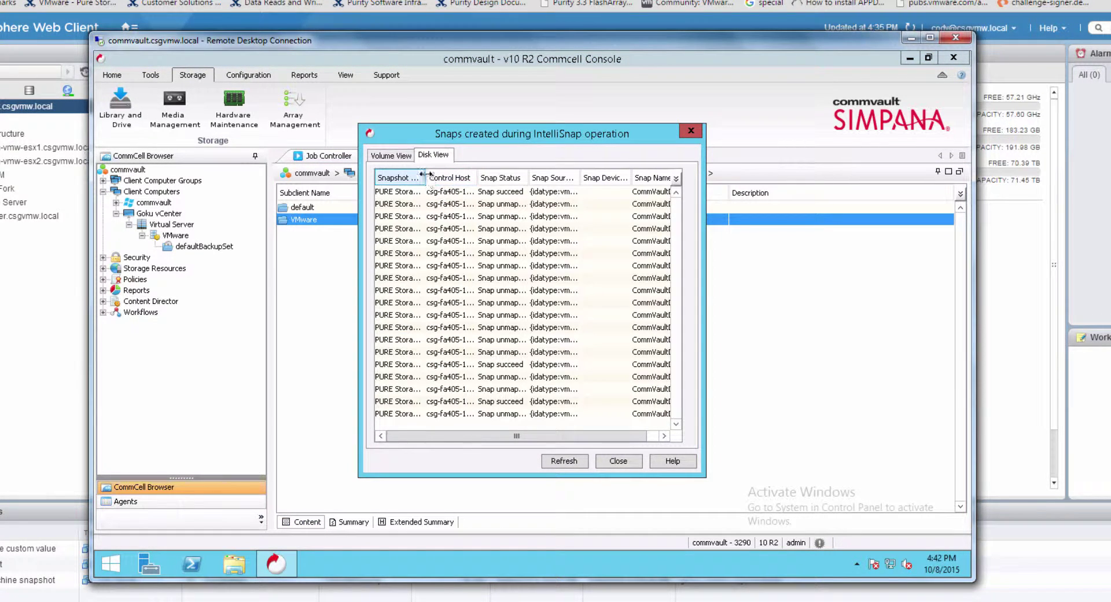
drag(424, 178, 462, 203)
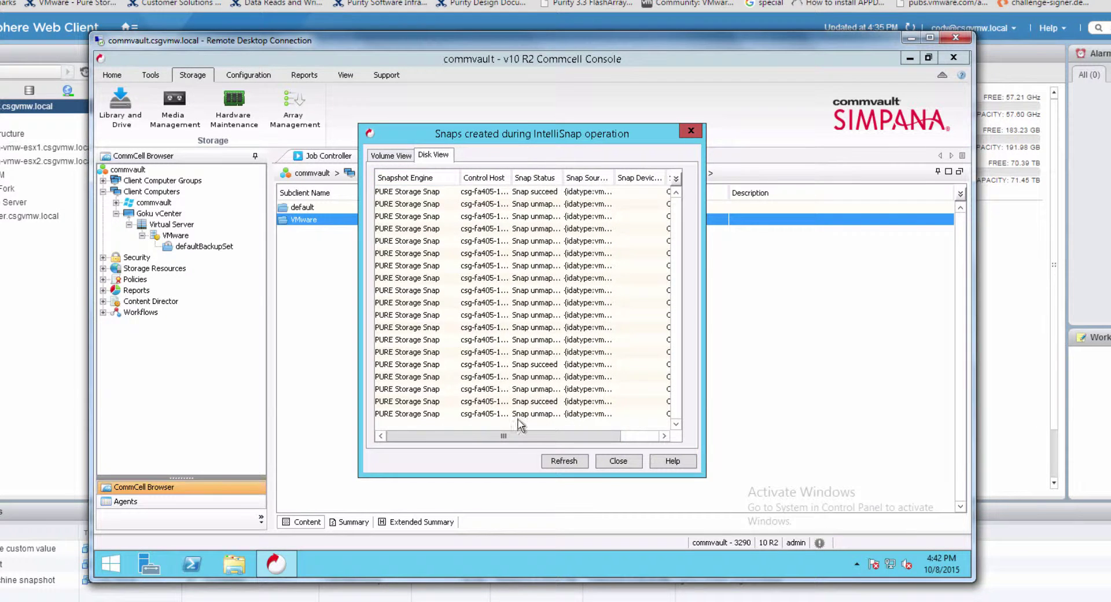
drag(524, 438, 561, 438)
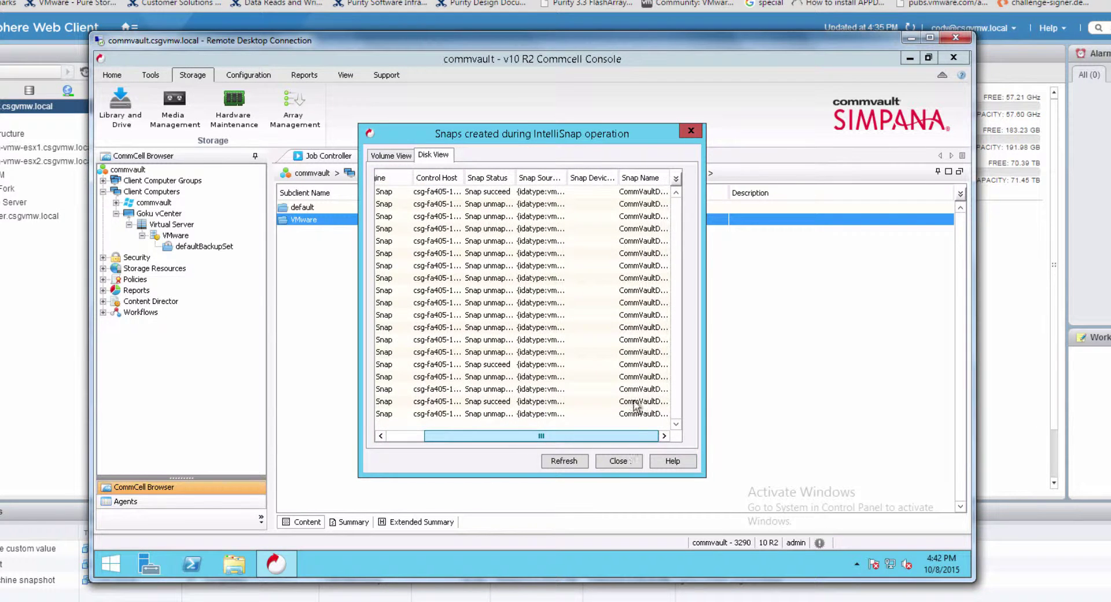
double_click(670, 177)
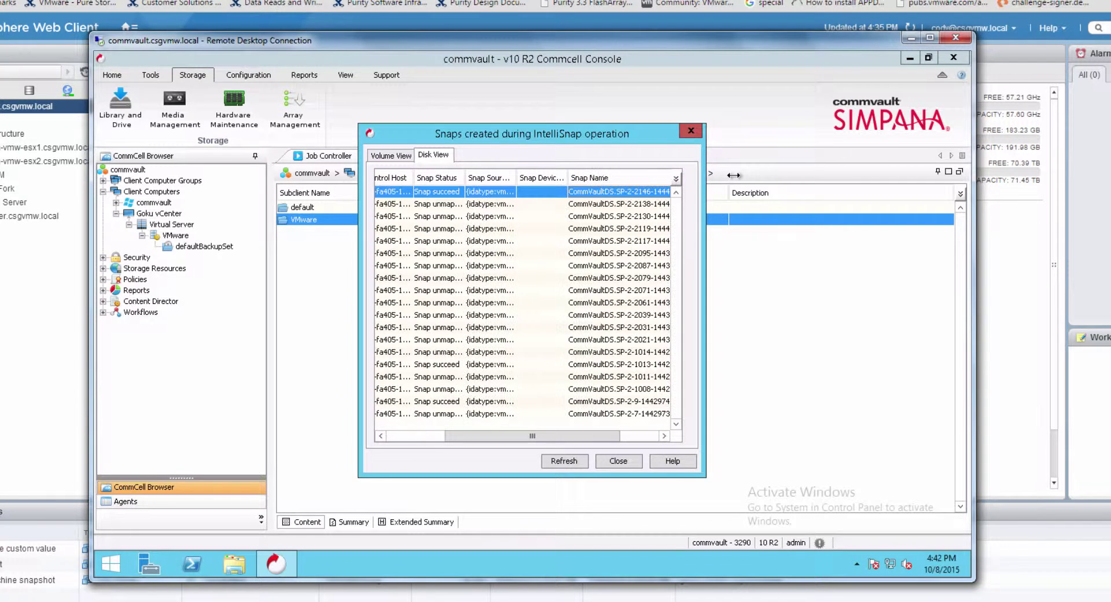
drag(587, 438, 636, 438)
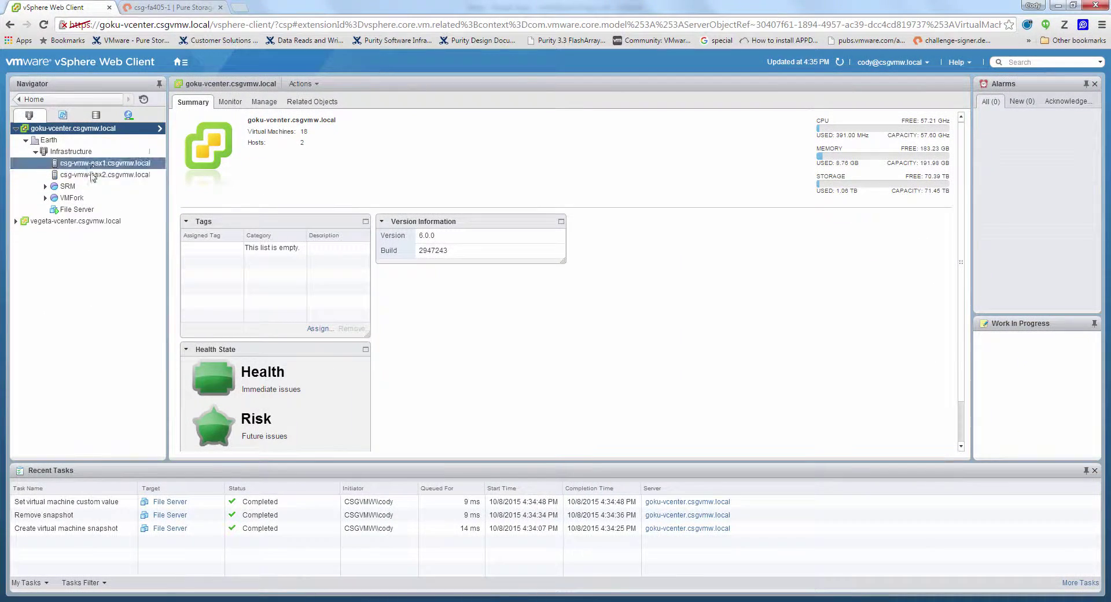
In vSphere Web Client, view the FlashArray snapshots of the File Server's CommVaultDS datastore, sorted by creation date with the newest first.
click(91, 210)
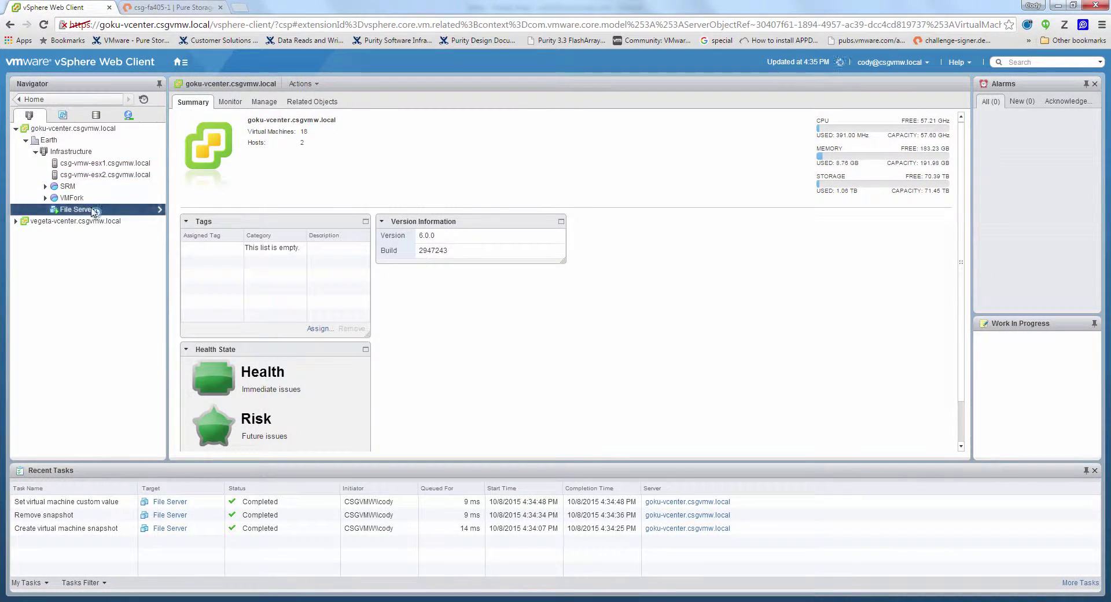
click(247, 135)
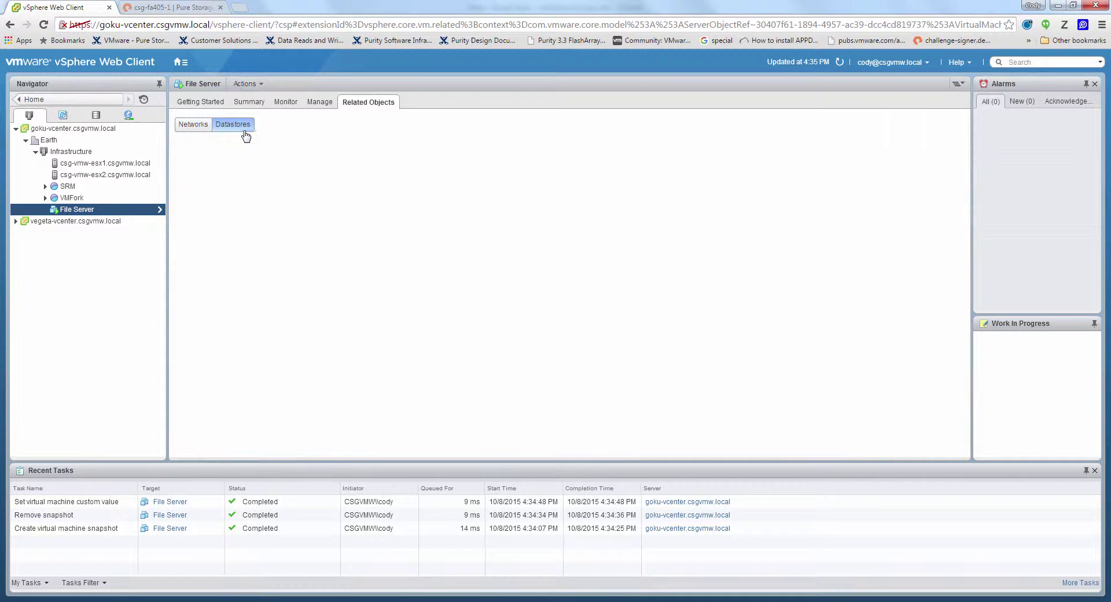
click(215, 173)
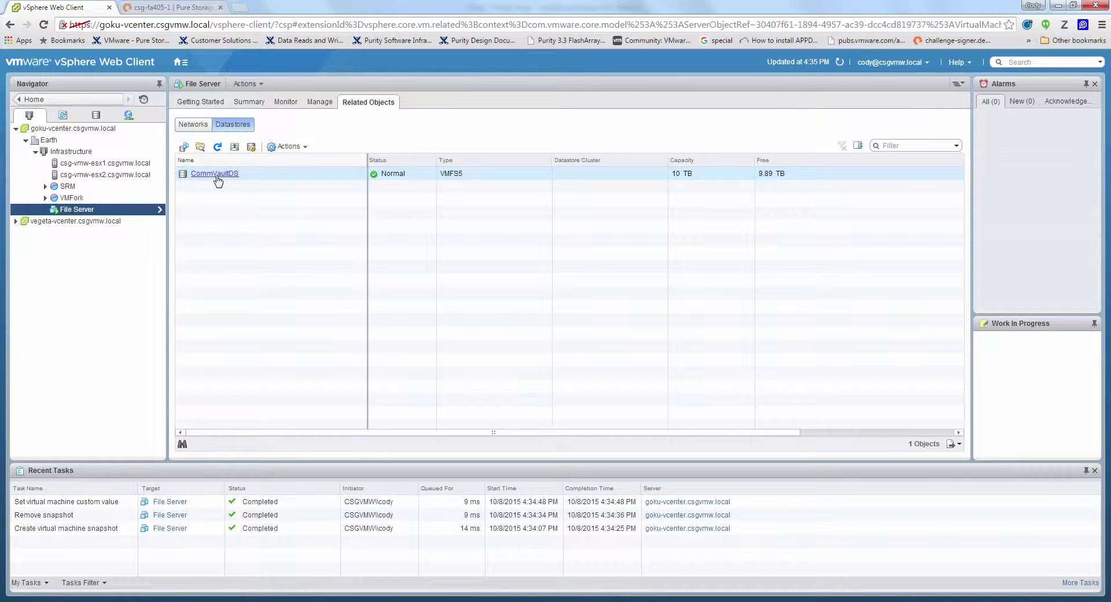
click(368, 101)
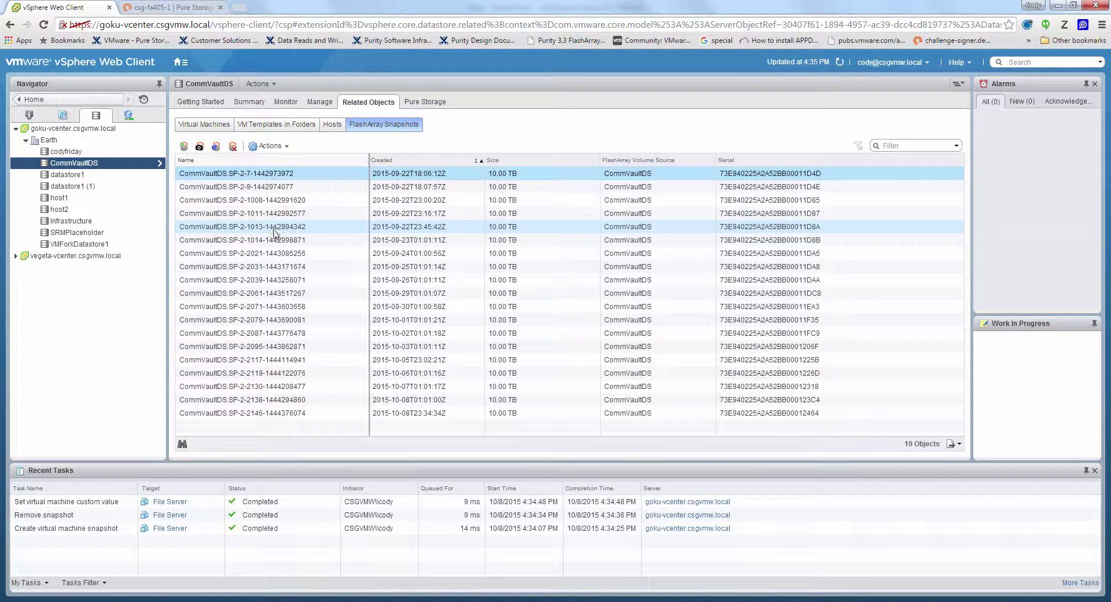
click(408, 163)
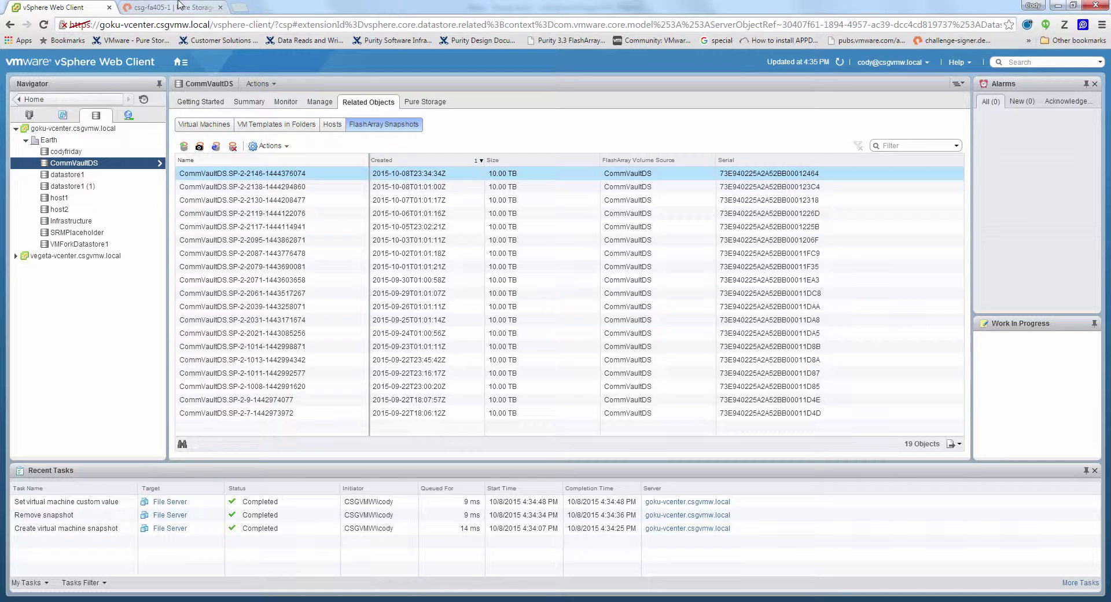
Switch back to the CommCell Console and mount the job 2146 snapshot from the volume view, keeping the default ESX server mount options.
key(alt+Tab)
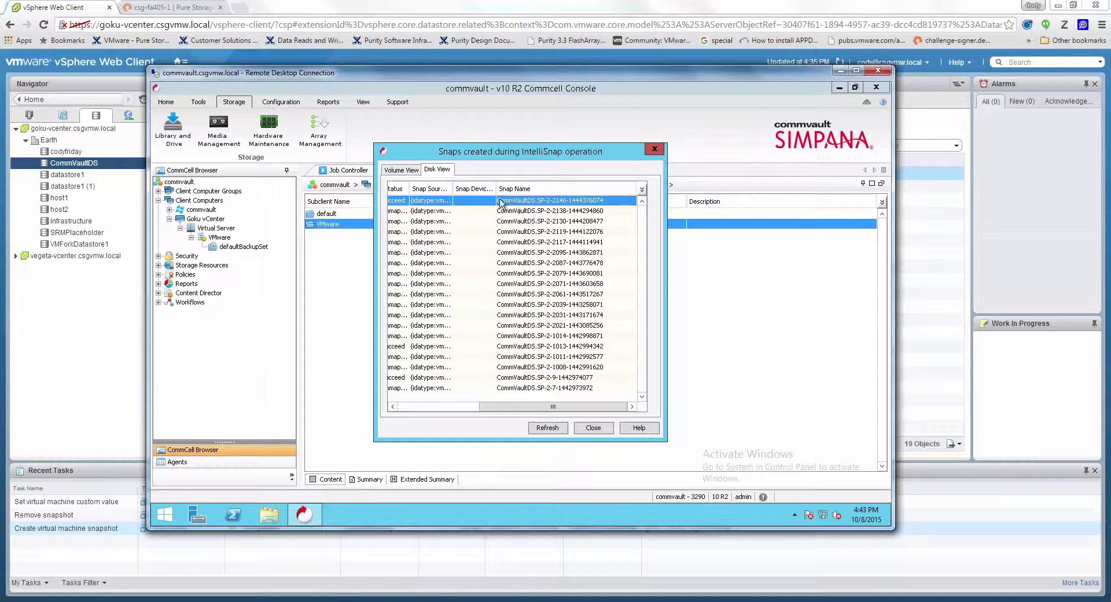
click(403, 171)
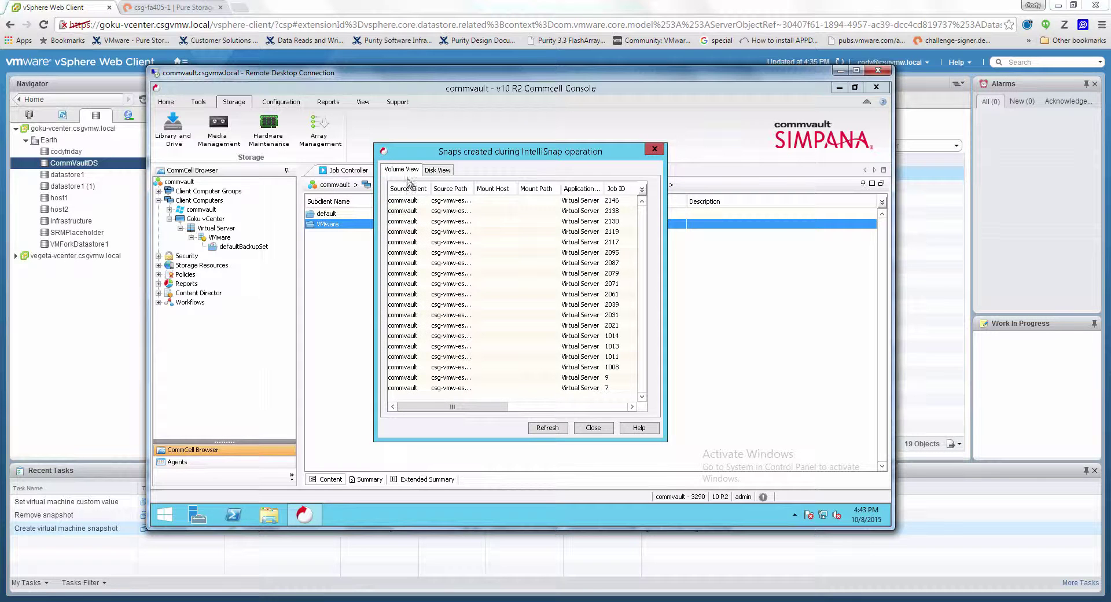
click(412, 201)
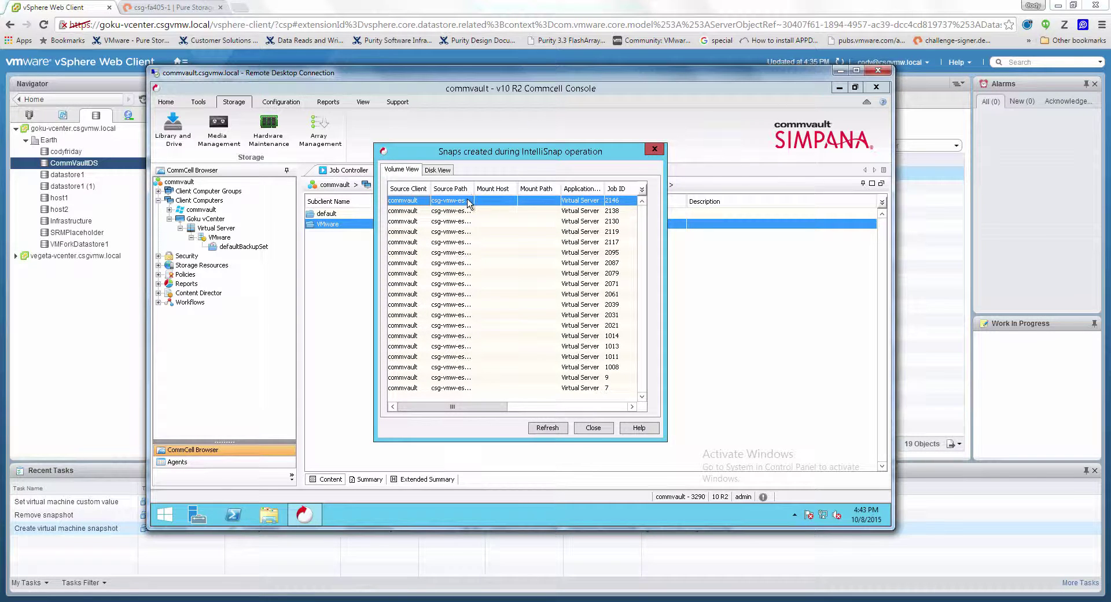
right_click(407, 204)
click(428, 208)
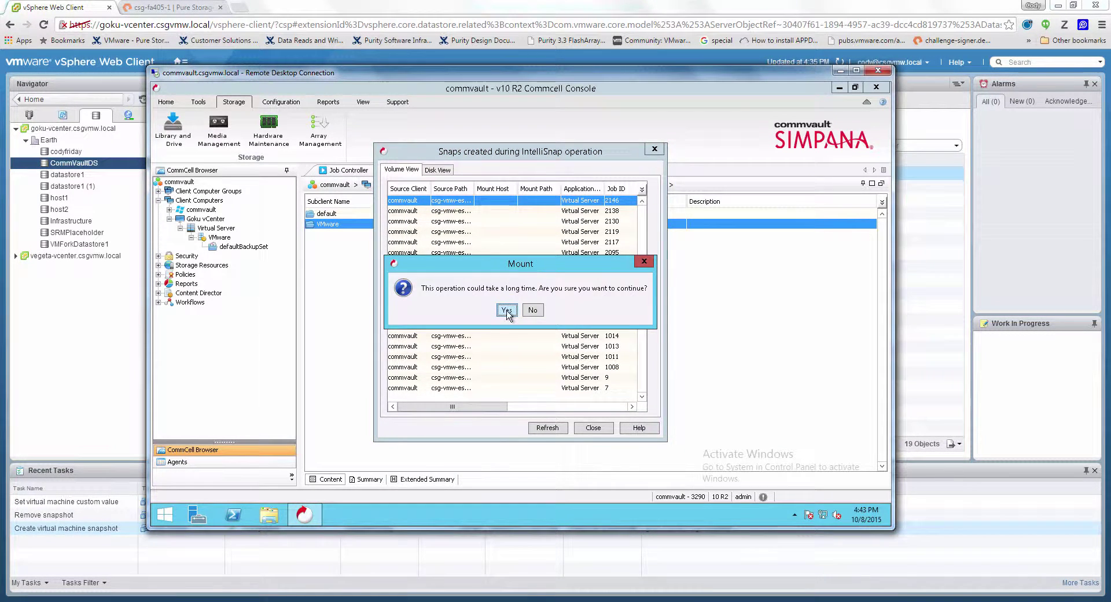
click(506, 311)
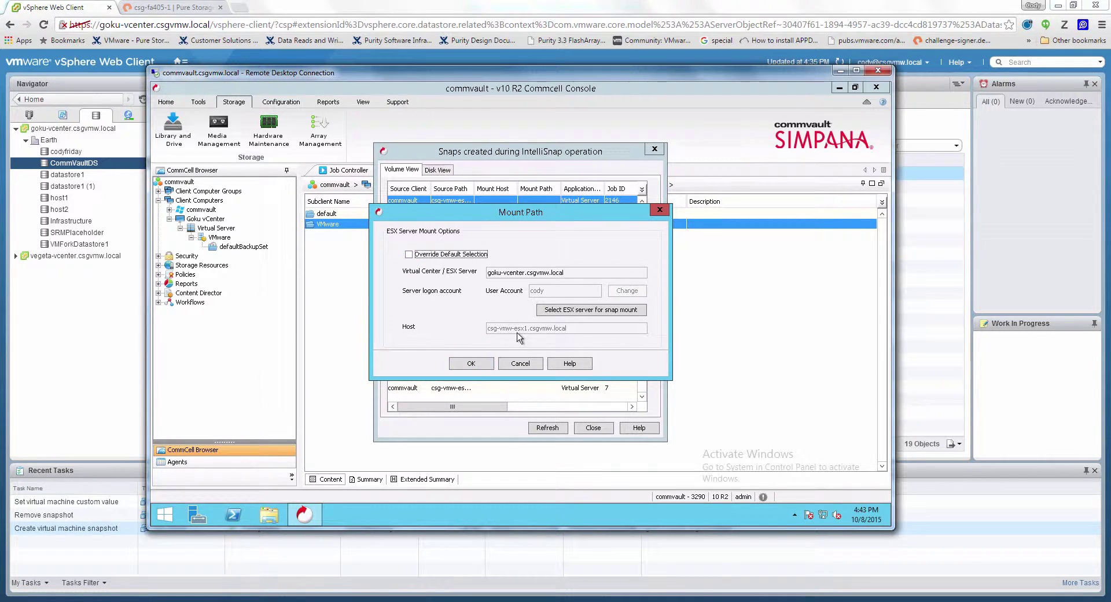
click(471, 364)
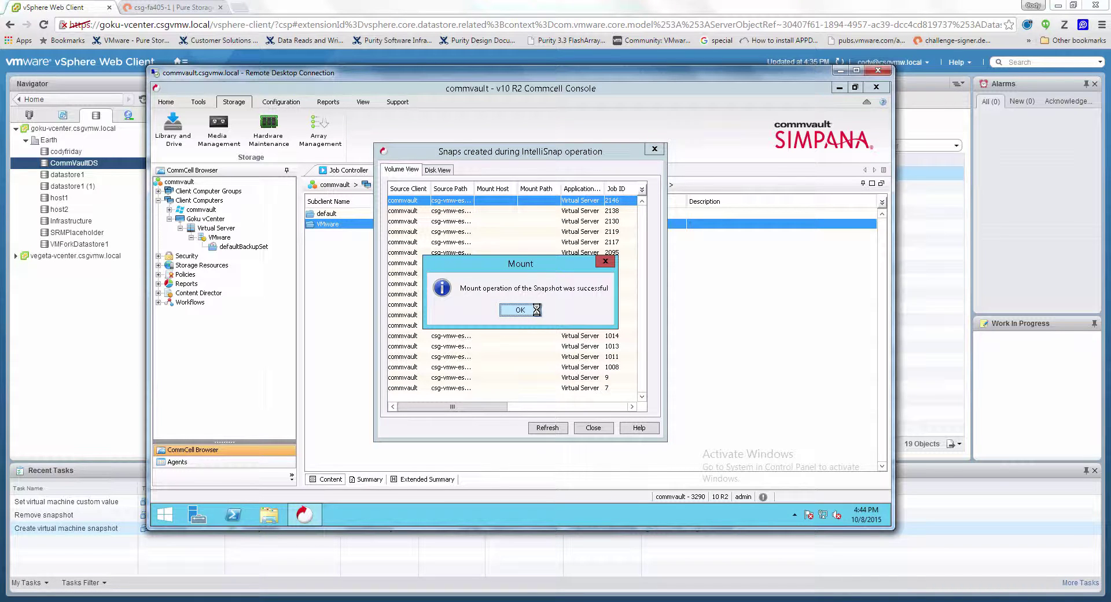
click(535, 310)
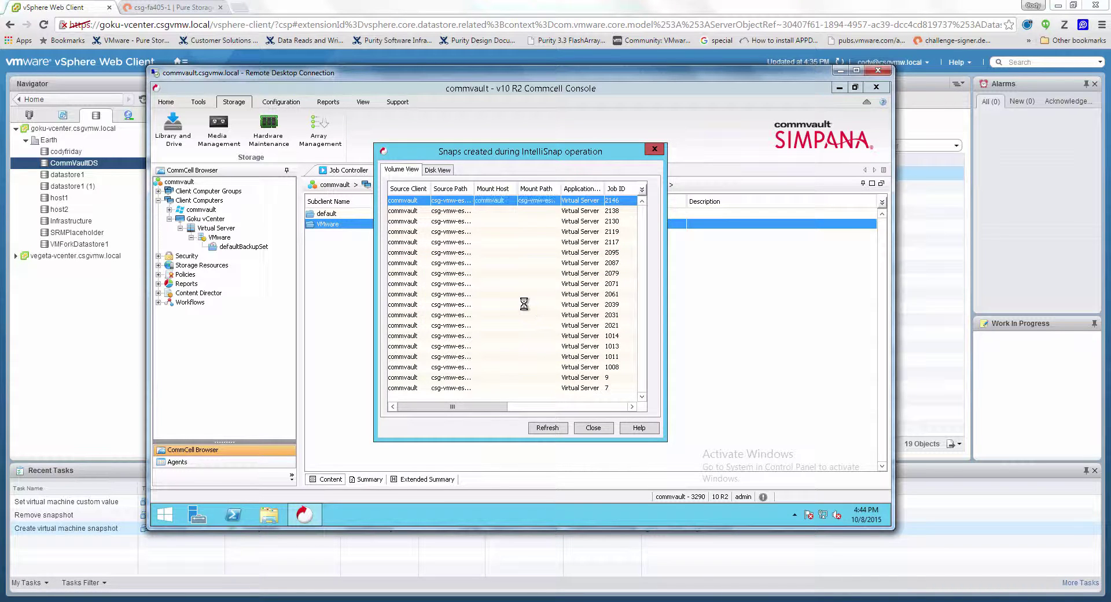
Switch to vSphere Web Client and examine the Pure Storage capacity and performance of the mounted CommVaultDS_GX_BACKUP_2146_2_3080 datastore.
click(106, 316)
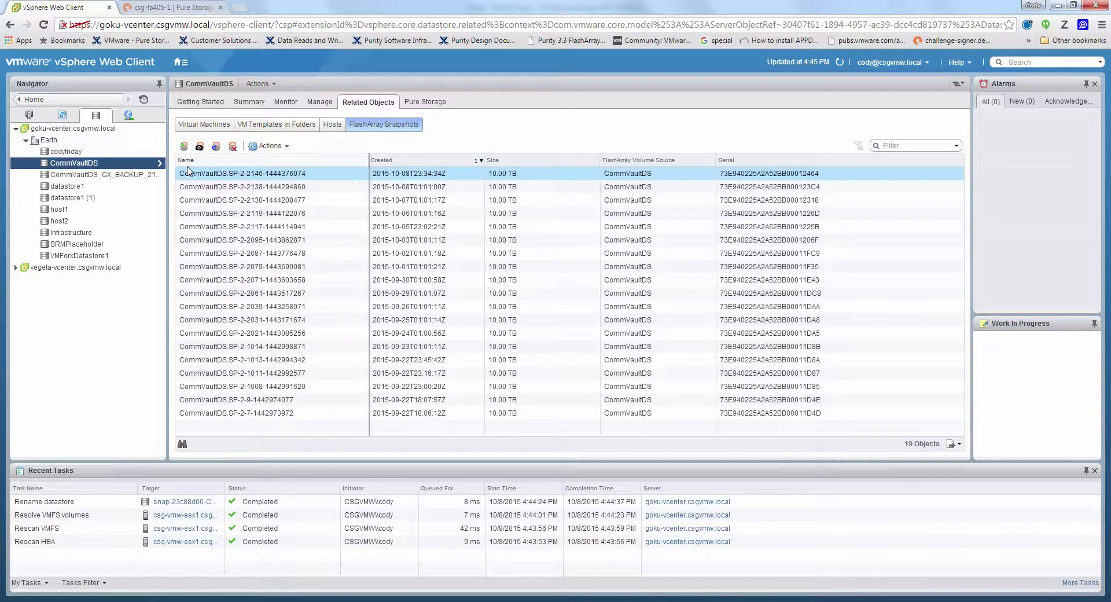
click(145, 176)
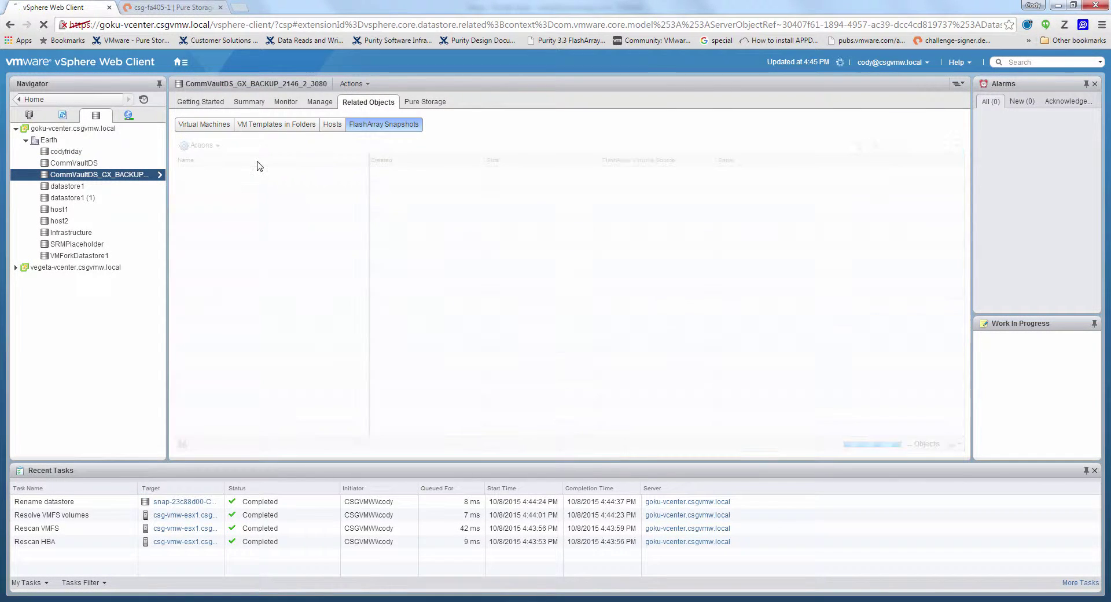
click(409, 104)
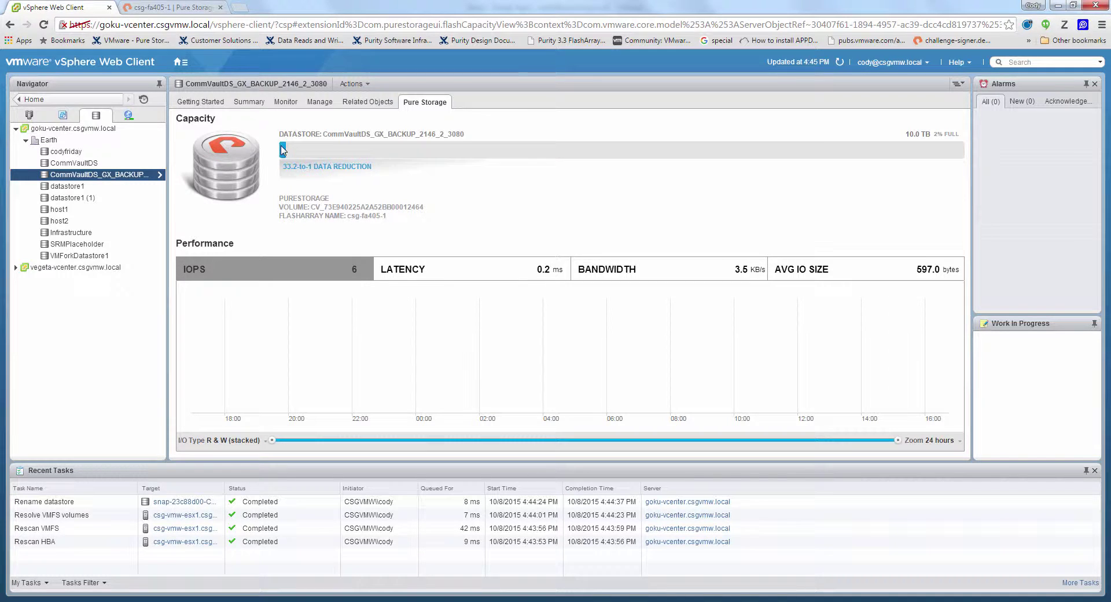
In the Pure Storage web interface, open volume CV_73E940225A2A52BB00012464 from host csg-vmw-esx1 in GokuvCenter and inspect its details.
click(155, 6)
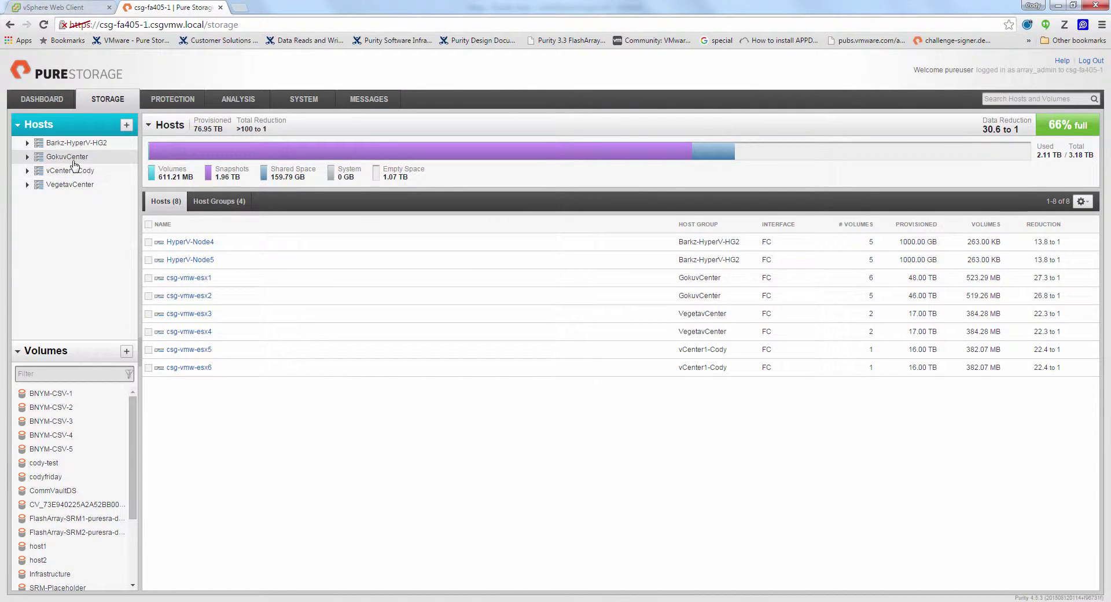
click(27, 157)
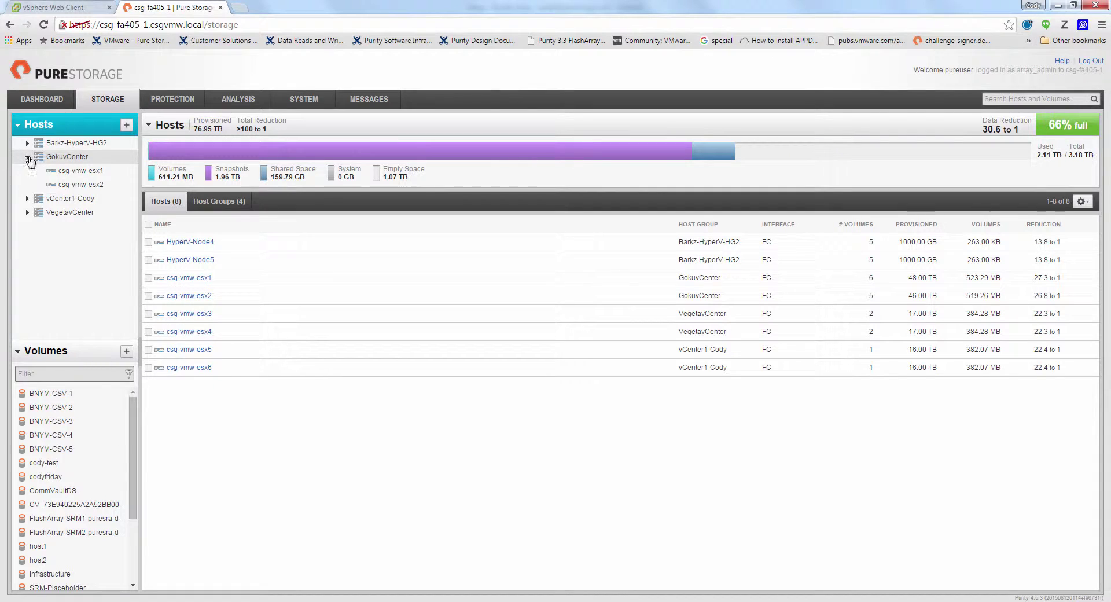
click(81, 171)
click(185, 241)
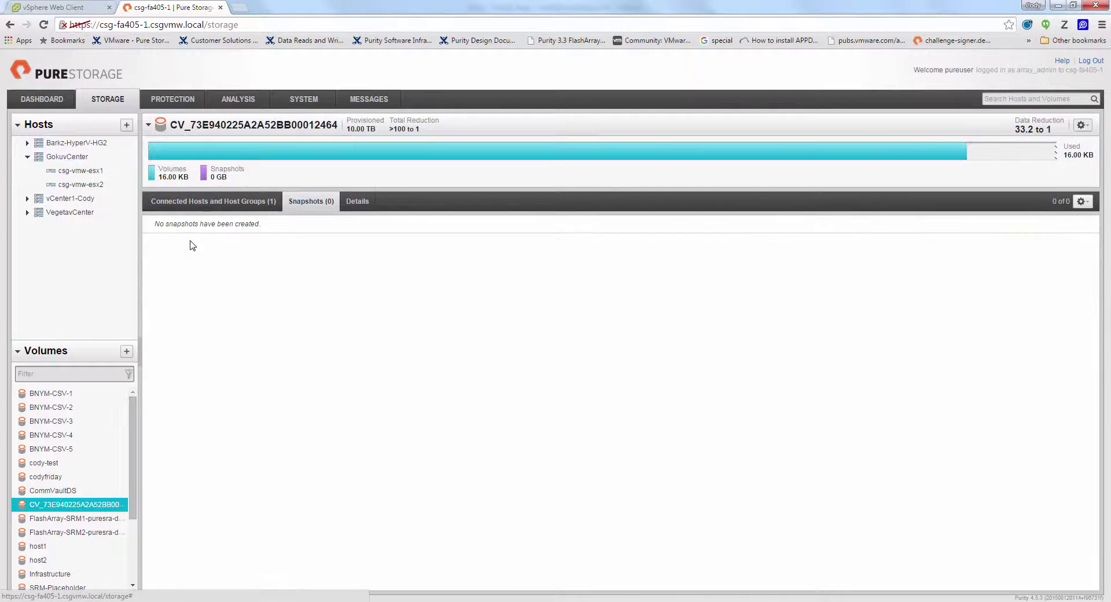
click(357, 202)
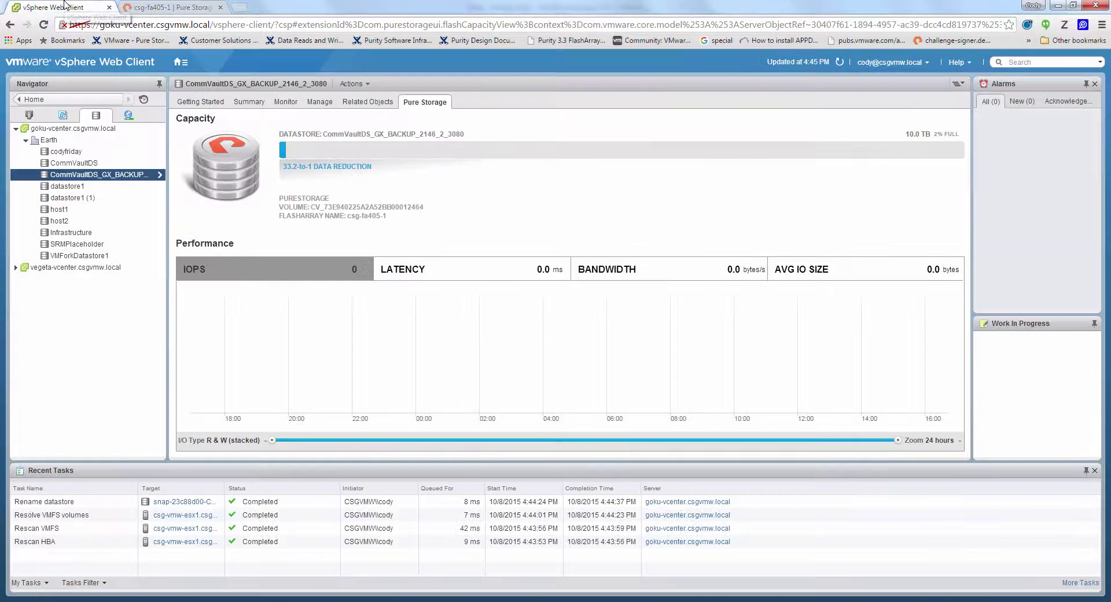
Switch to vSphere Web Client and start registering a VM from File Server.vmx in the CommVaultDS_GX_BACKUP_2146_2_3080 datastore's File Server folder.
click(64, 7)
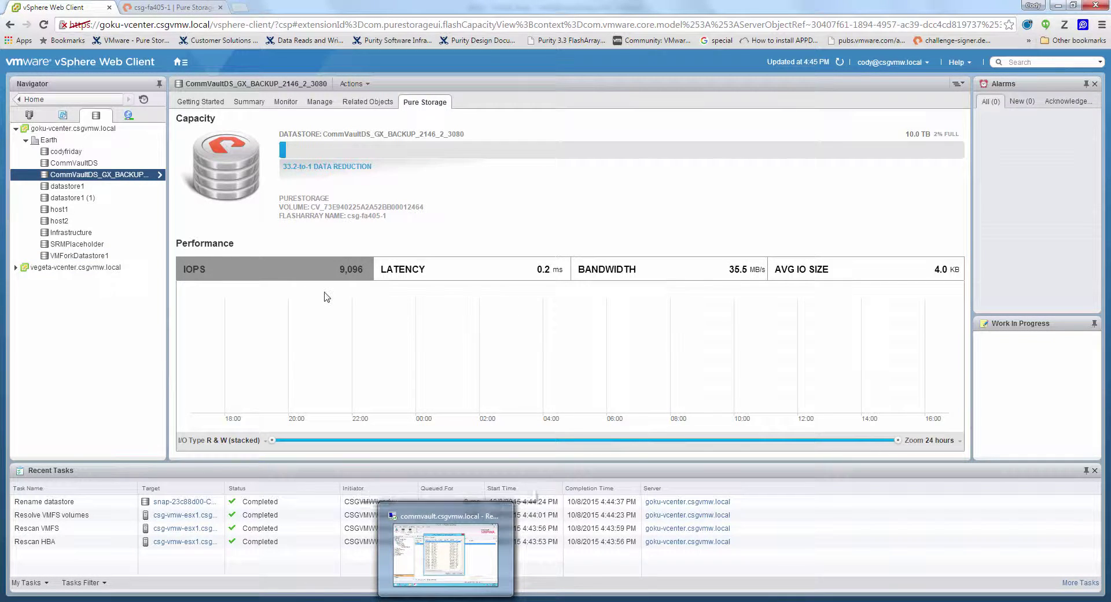
click(138, 177)
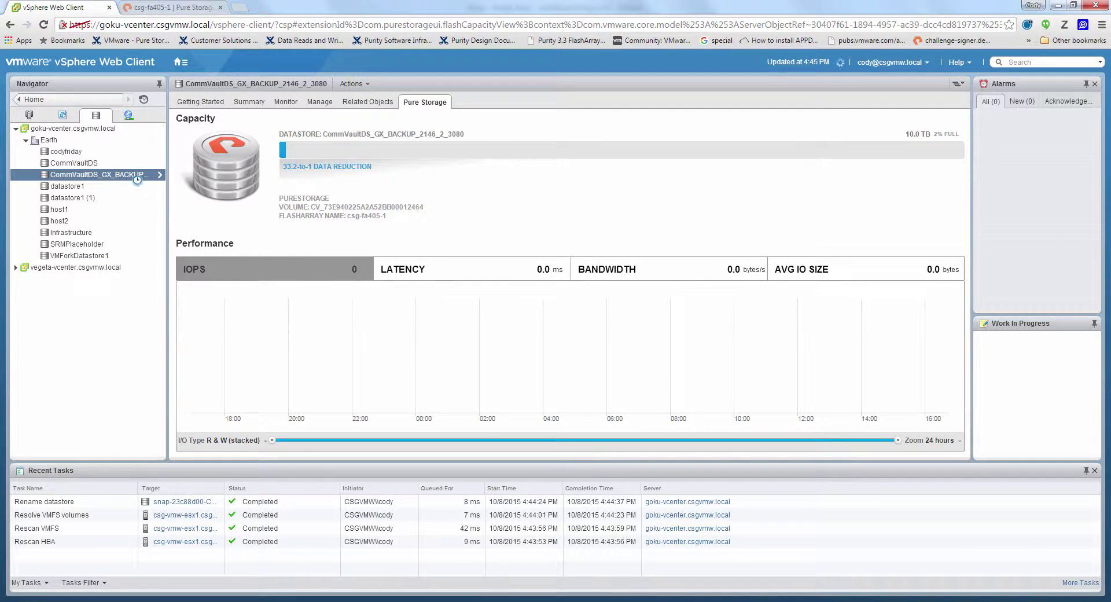
right_click(134, 178)
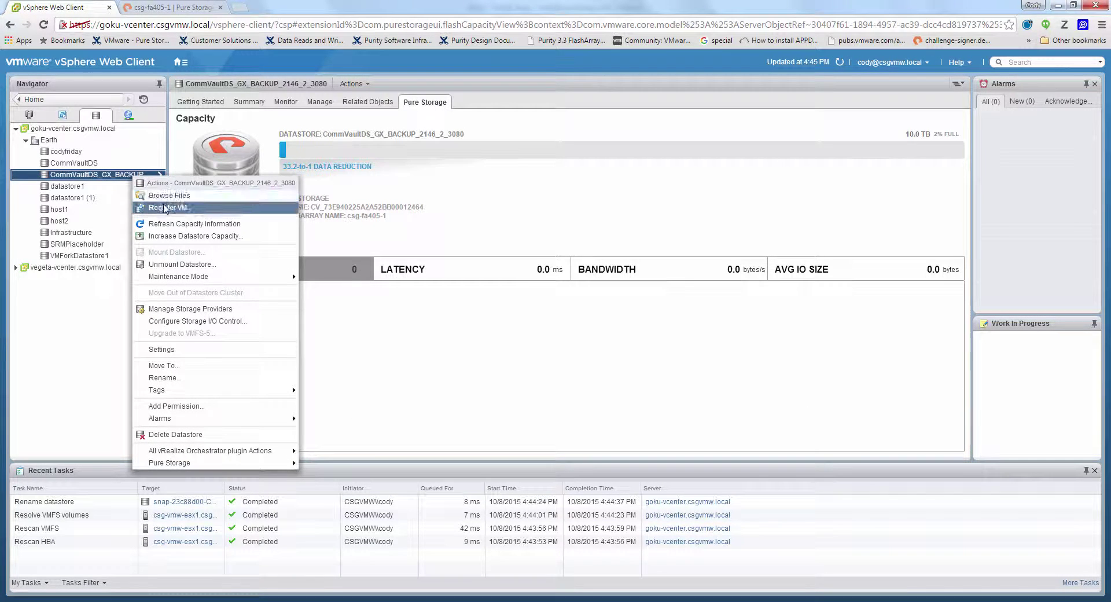
click(192, 208)
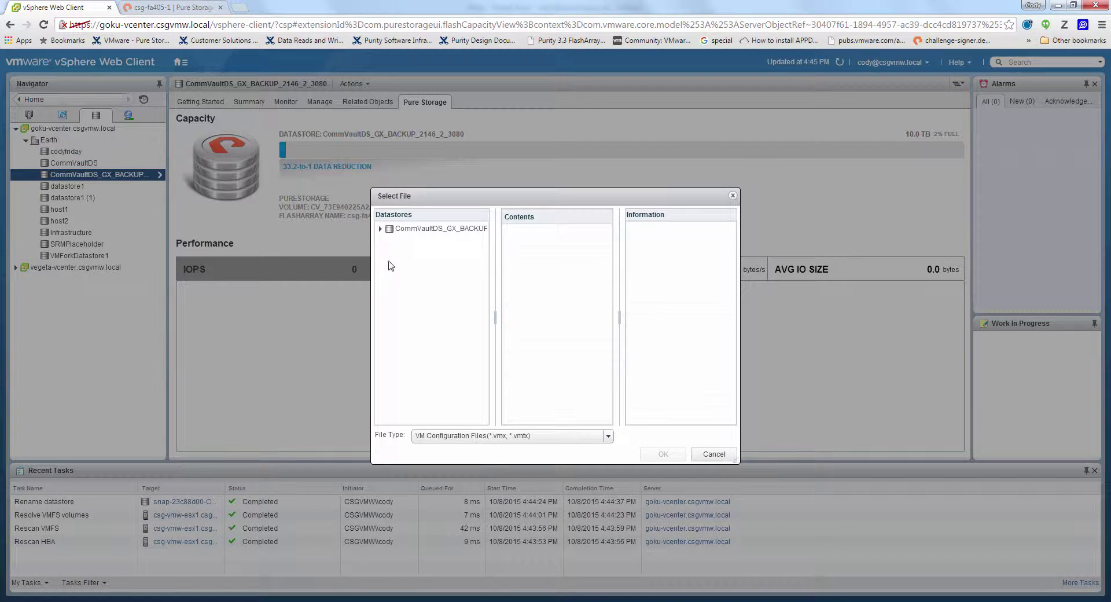
click(381, 231)
click(380, 230)
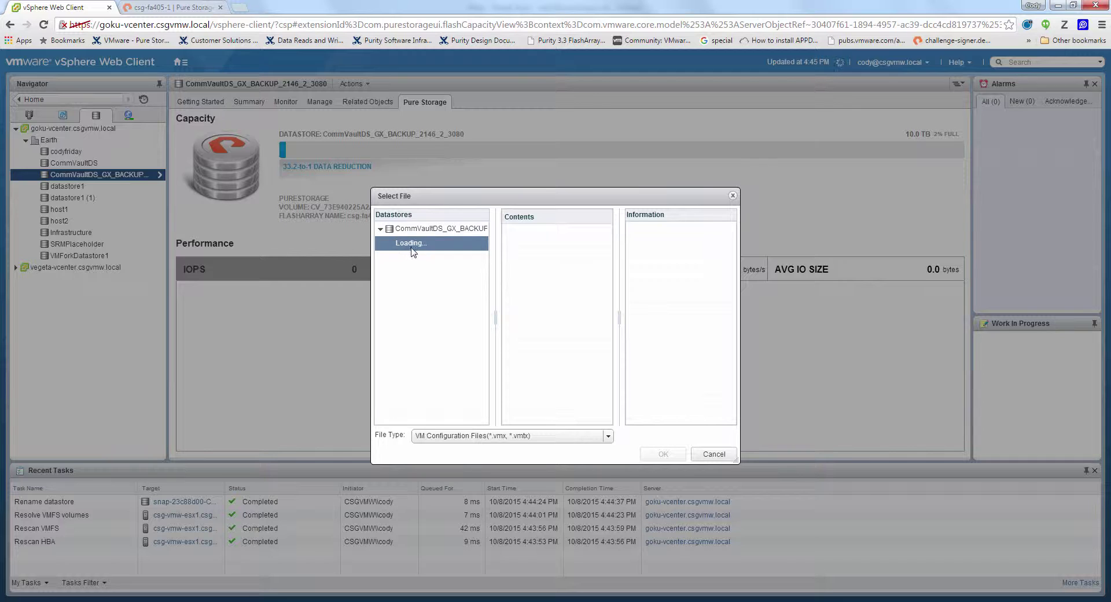
click(444, 274)
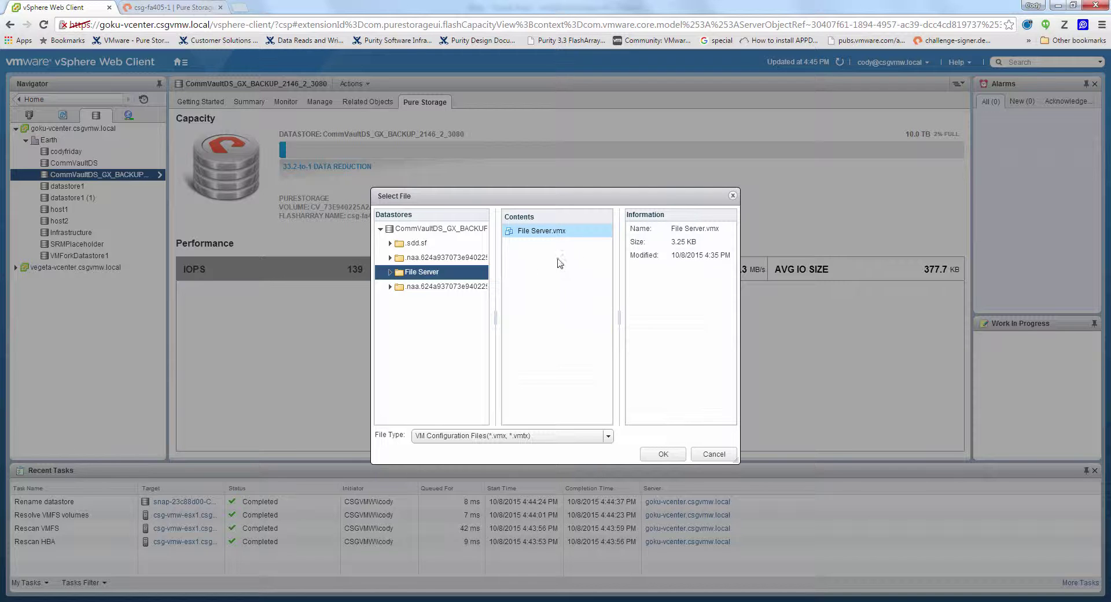
click(660, 454)
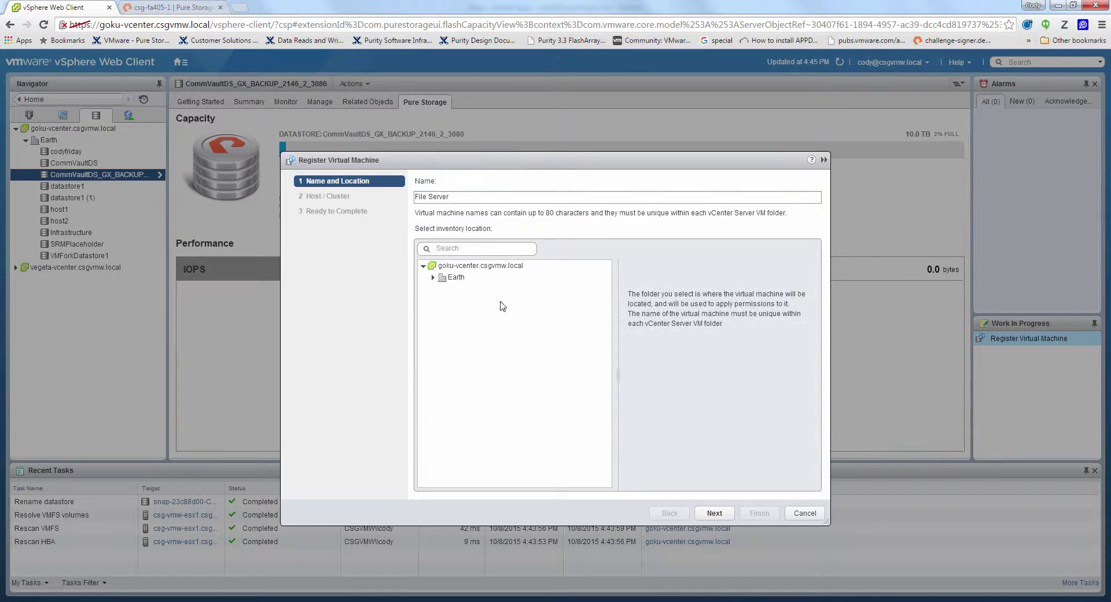
Name the virtual machine being registered File Server Copy and place it in the Earth datacenter.
click(462, 196)
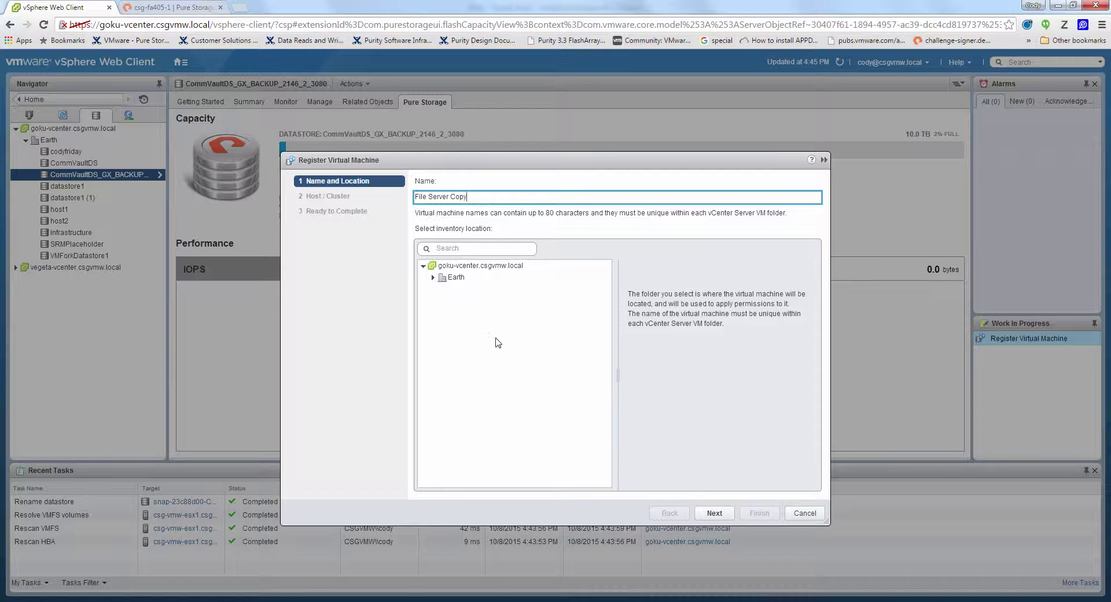
text(Copy)
click(432, 277)
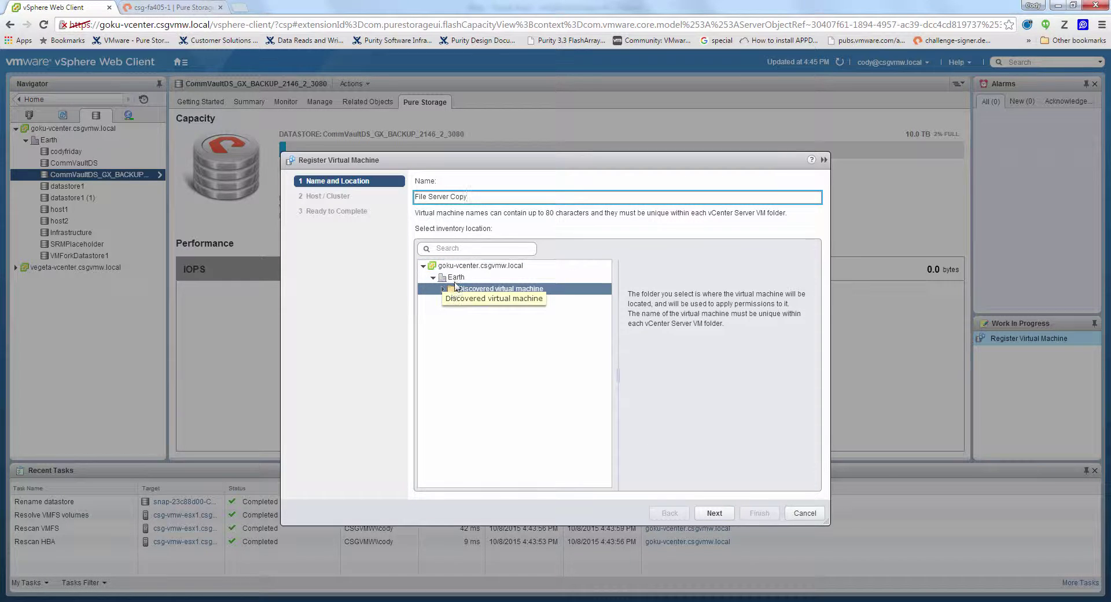
click(714, 512)
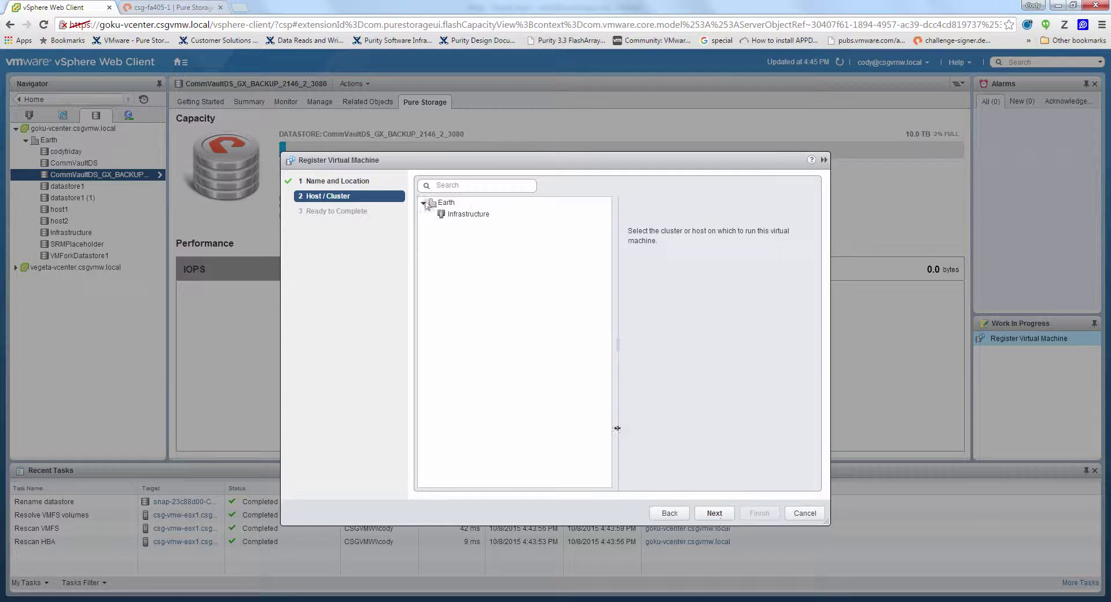
Assign File Server Copy to the Infrastructure cluster and its Infrastructure resource pool, and complete the registration.
click(457, 202)
click(465, 214)
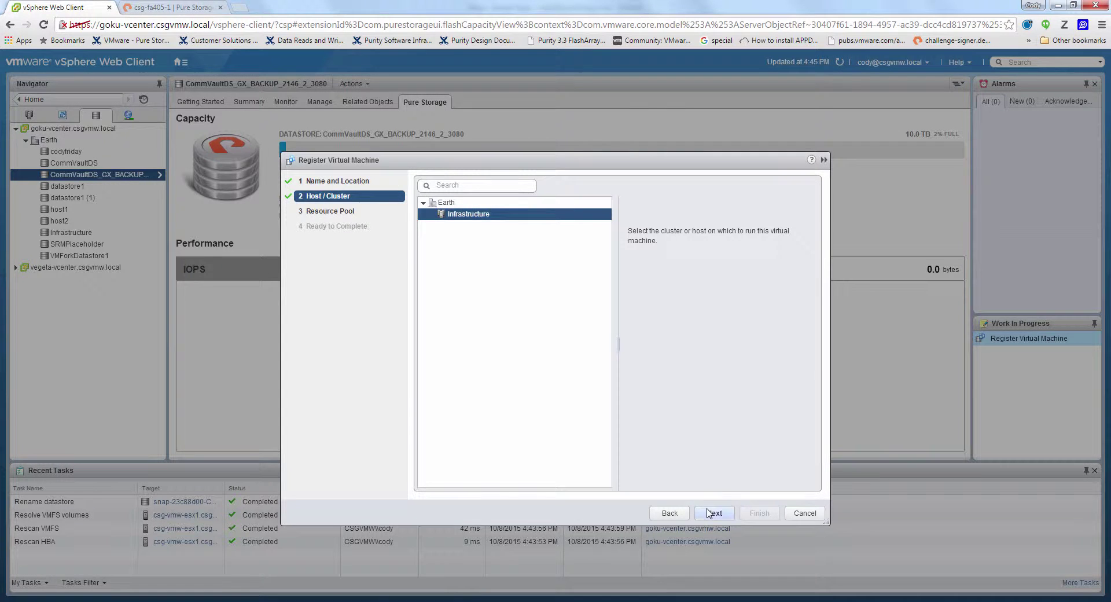
click(710, 512)
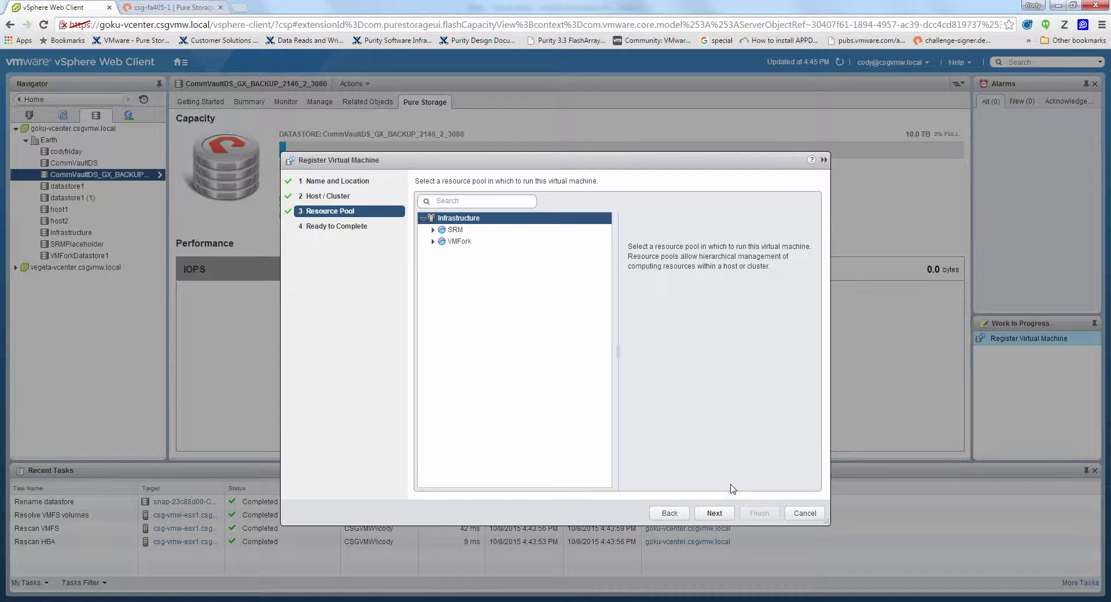
click(725, 512)
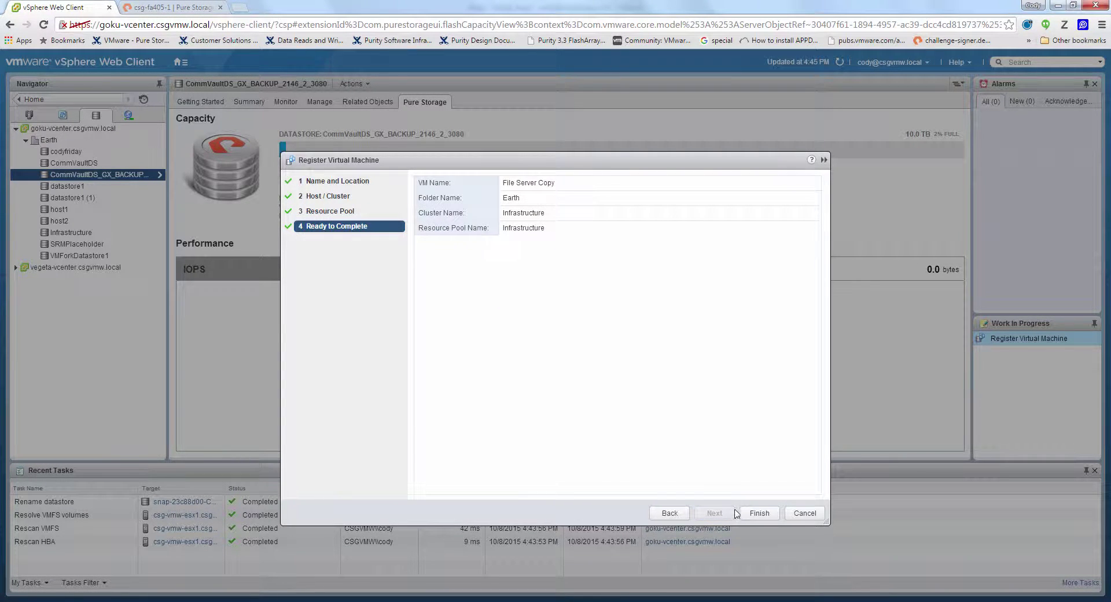
click(738, 513)
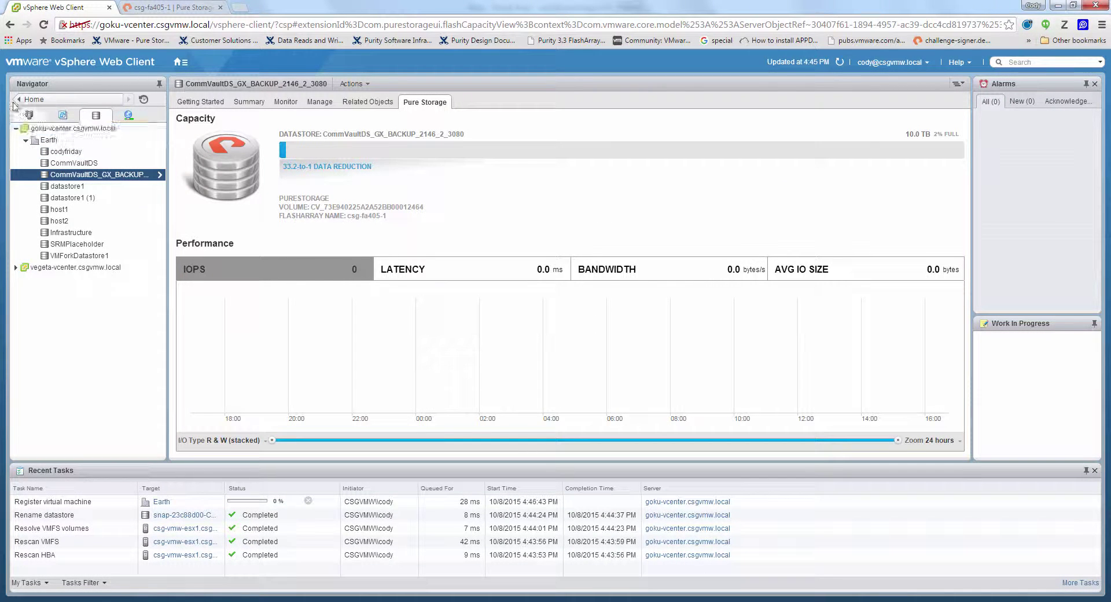
Power on File Server Copy from the hosts and clusters inventory, applying the recommendation to place it on csg-vmw-esx2.csgvmw.local.
click(28, 114)
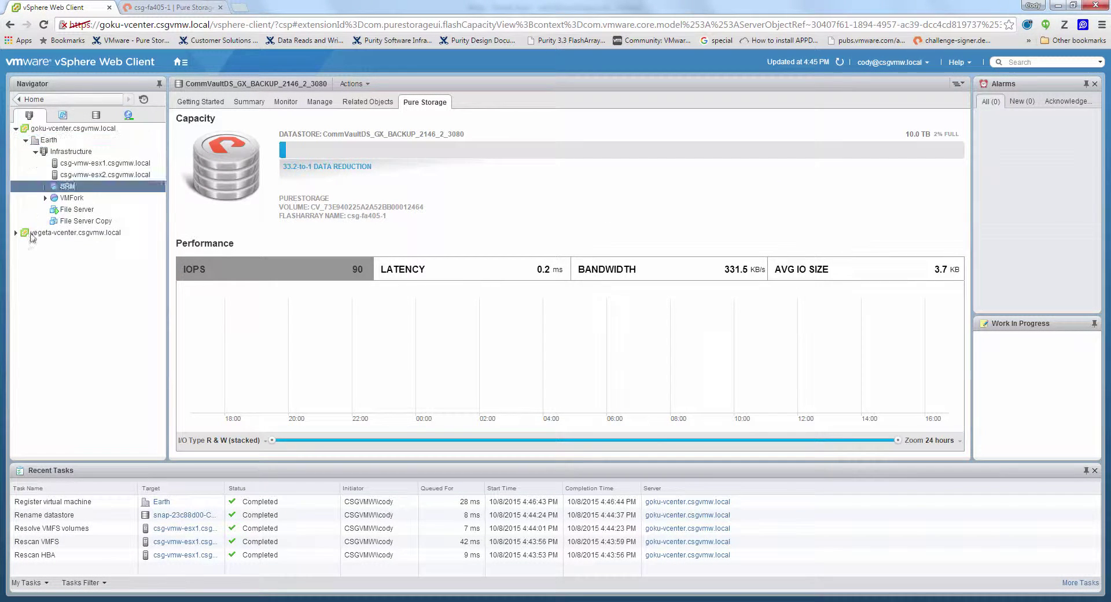
drag(31, 237, 107, 226)
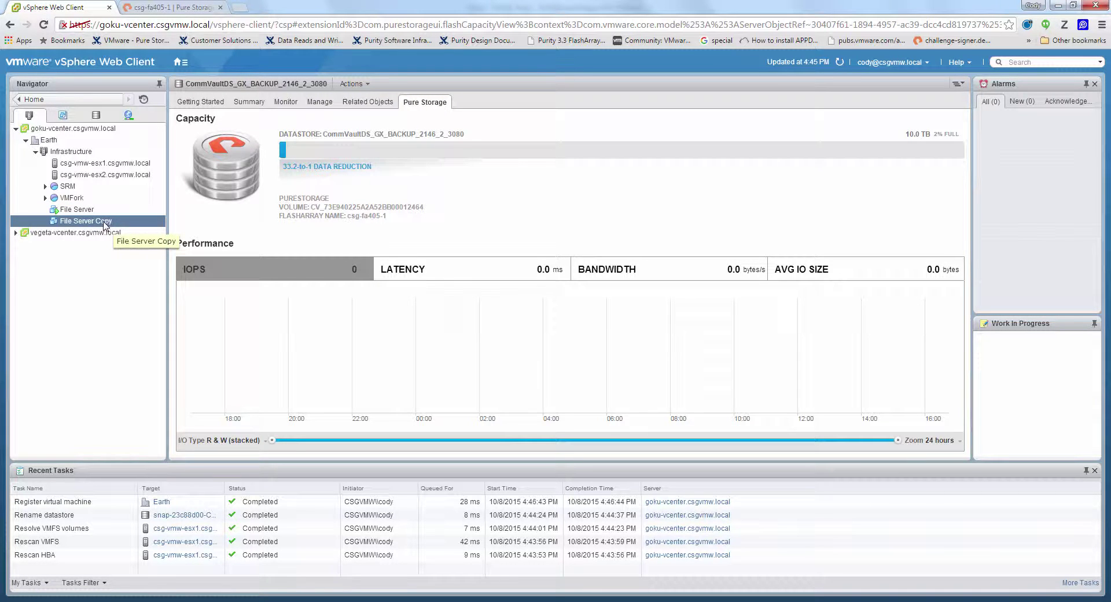
right_click(104, 226)
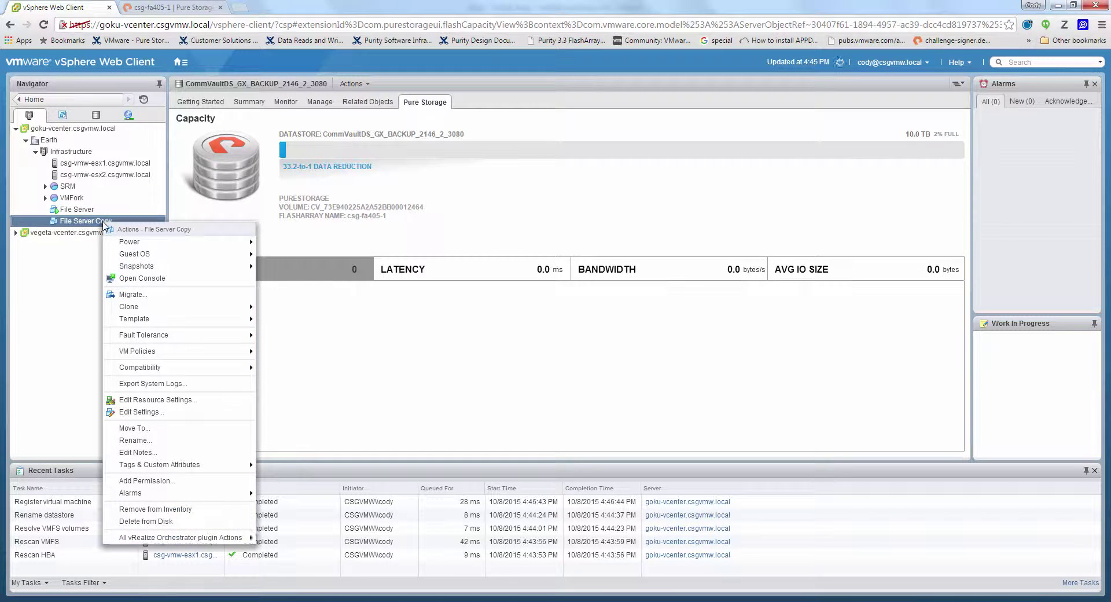
mouse_move(150, 243)
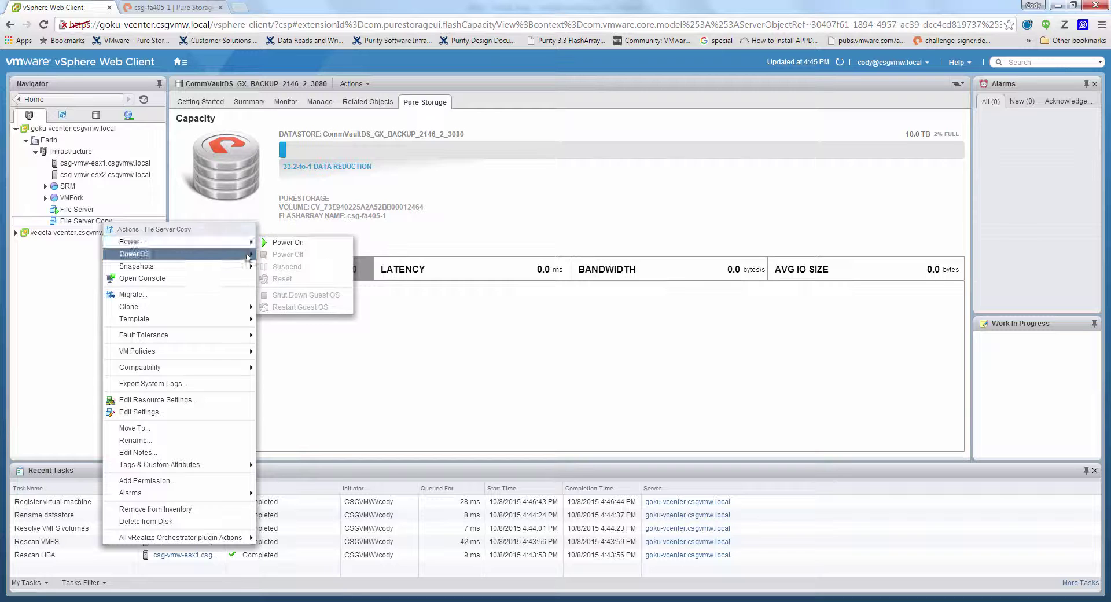
click(288, 245)
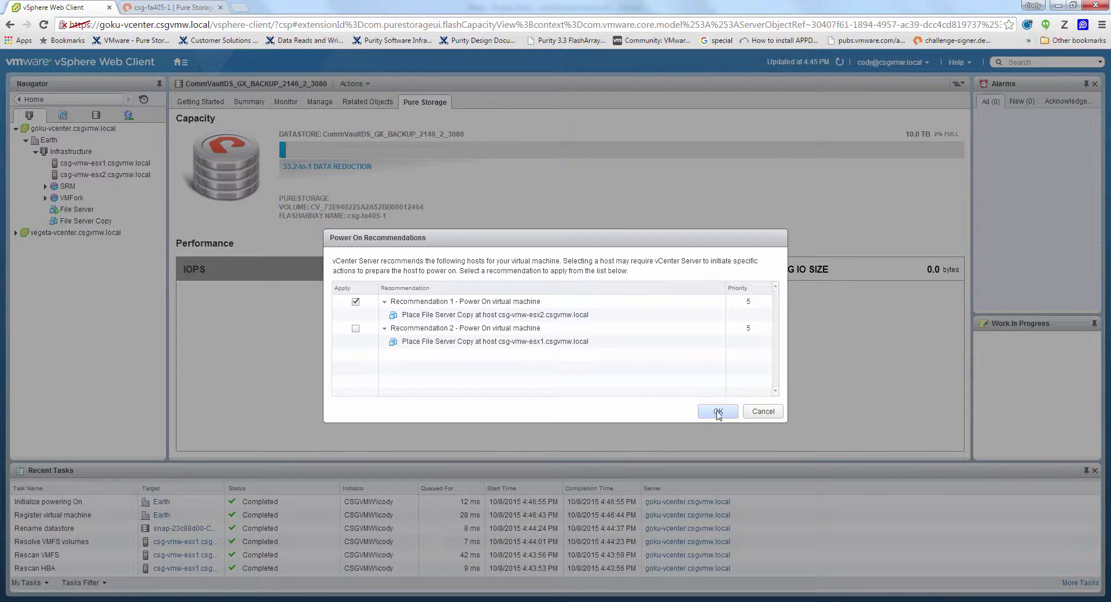
click(718, 412)
Open the console of File Server Copy to check that the guest boots, and close it.
click(124, 222)
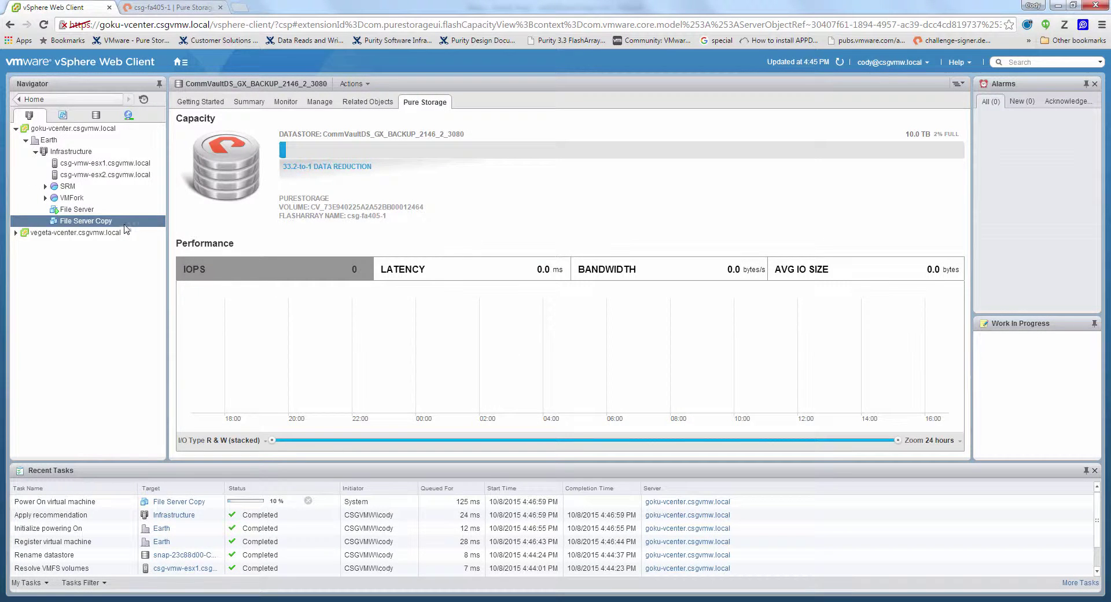
right_click(126, 228)
click(167, 283)
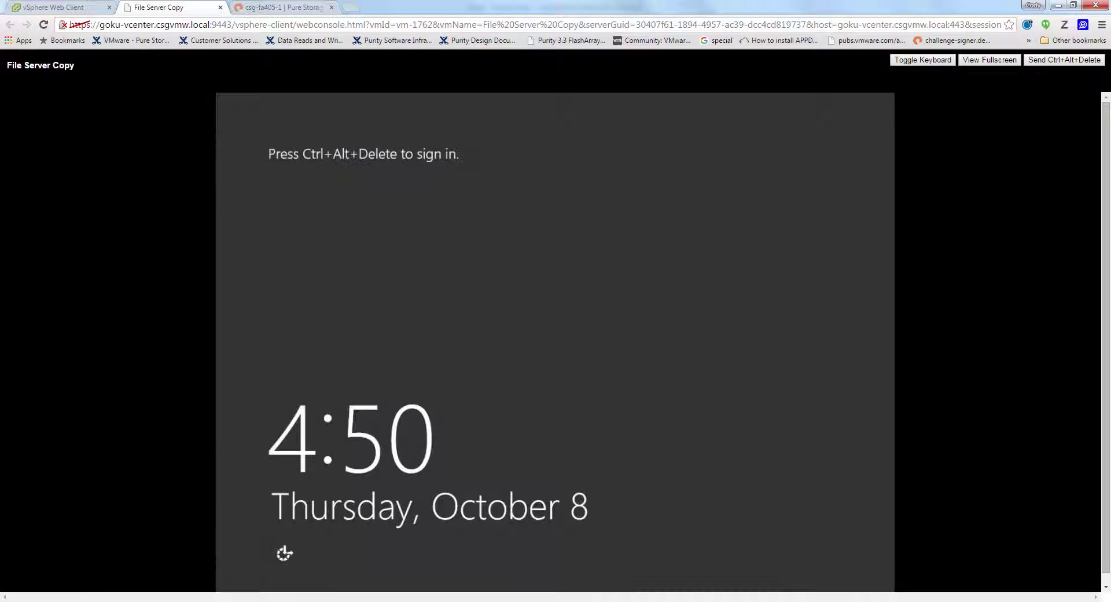
click(221, 8)
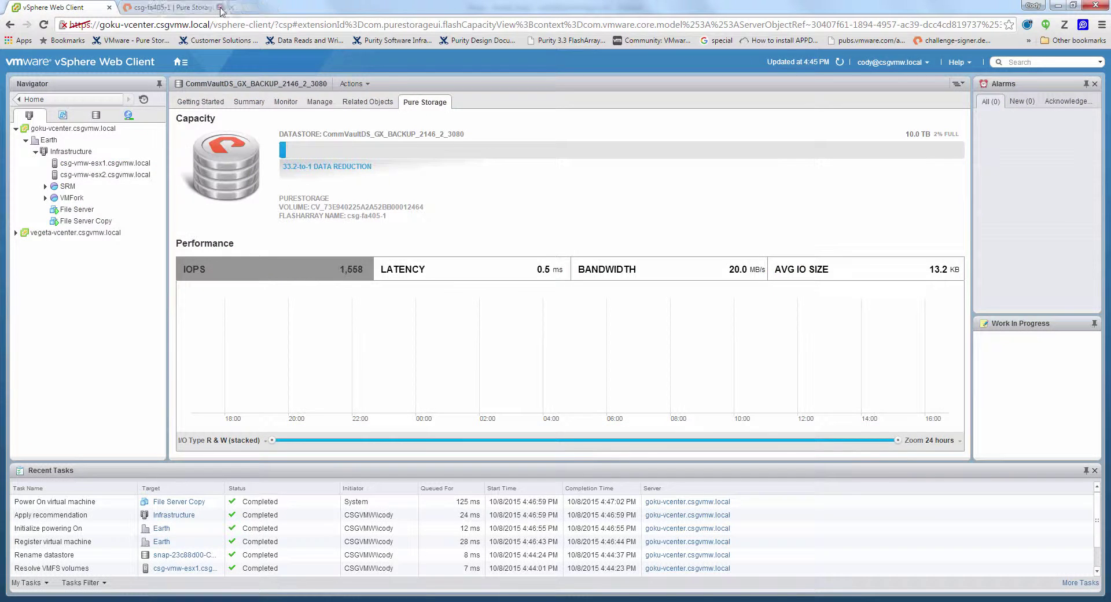
Power off the File Server Copy virtual machine and confirm the operation.
right_click(114, 225)
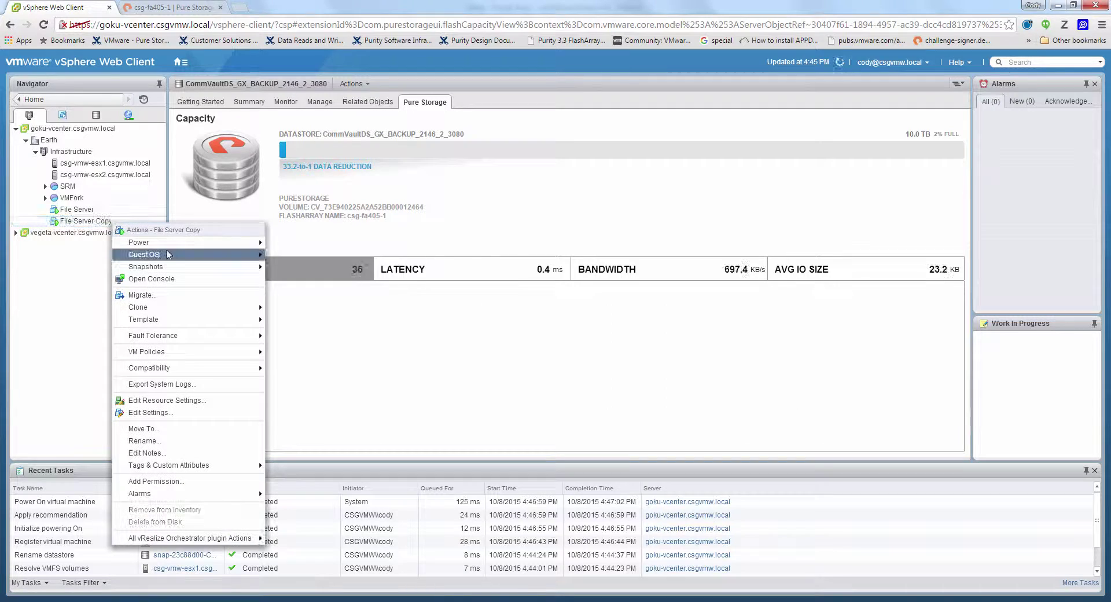
mouse_move(144, 242)
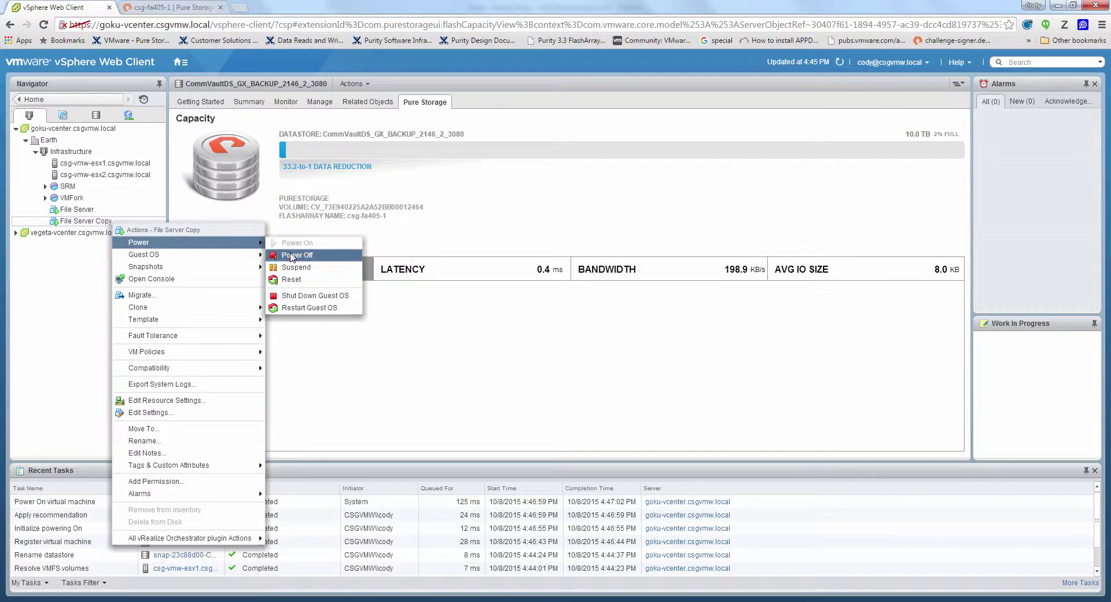
click(291, 255)
click(528, 346)
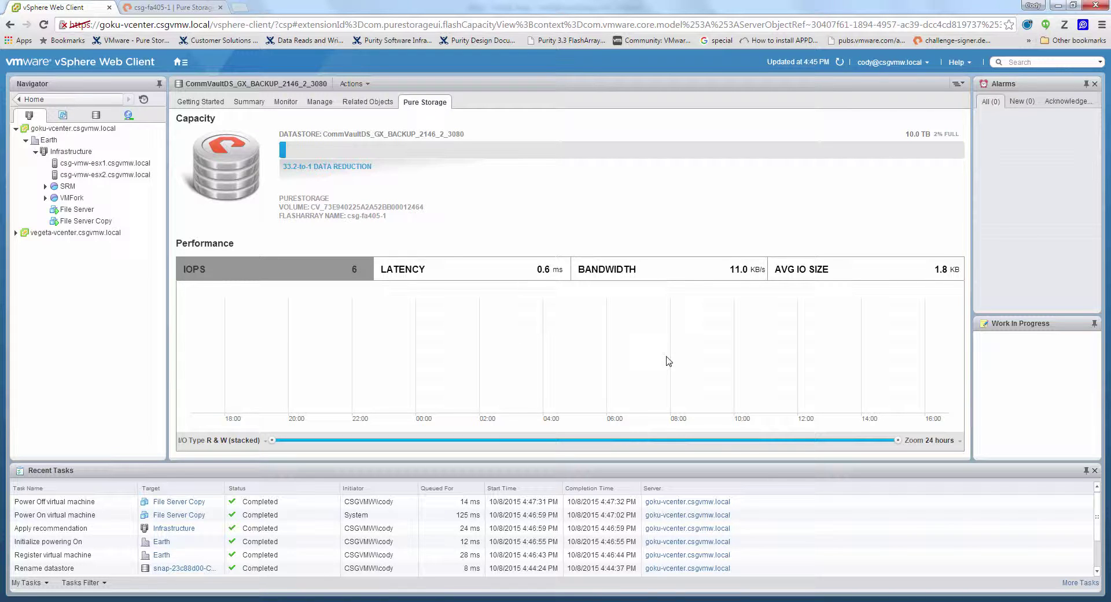
Set the mounted datastore's performance chart to 1 hour and narrow its range to the last minutes to examine the I/O activity.
click(940, 440)
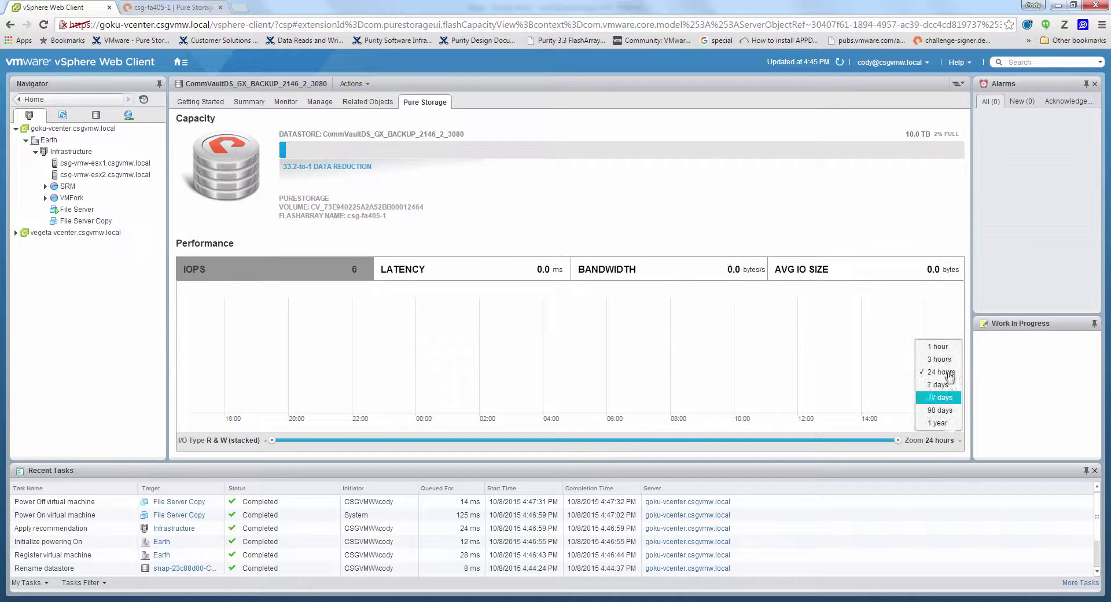
click(935, 347)
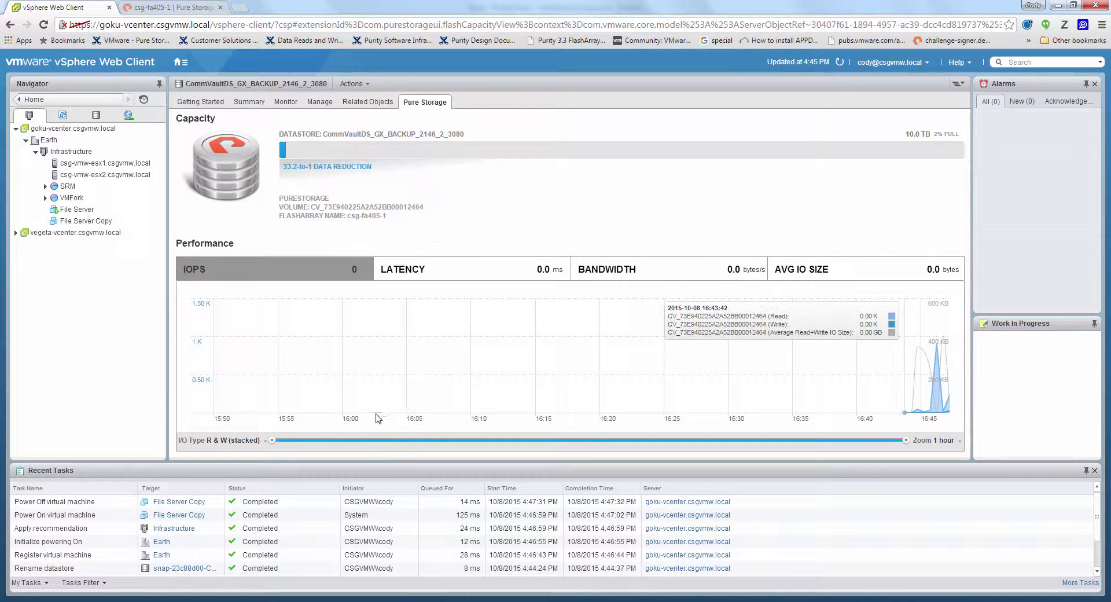
drag(272, 440, 596, 441)
drag(780, 441, 789, 441)
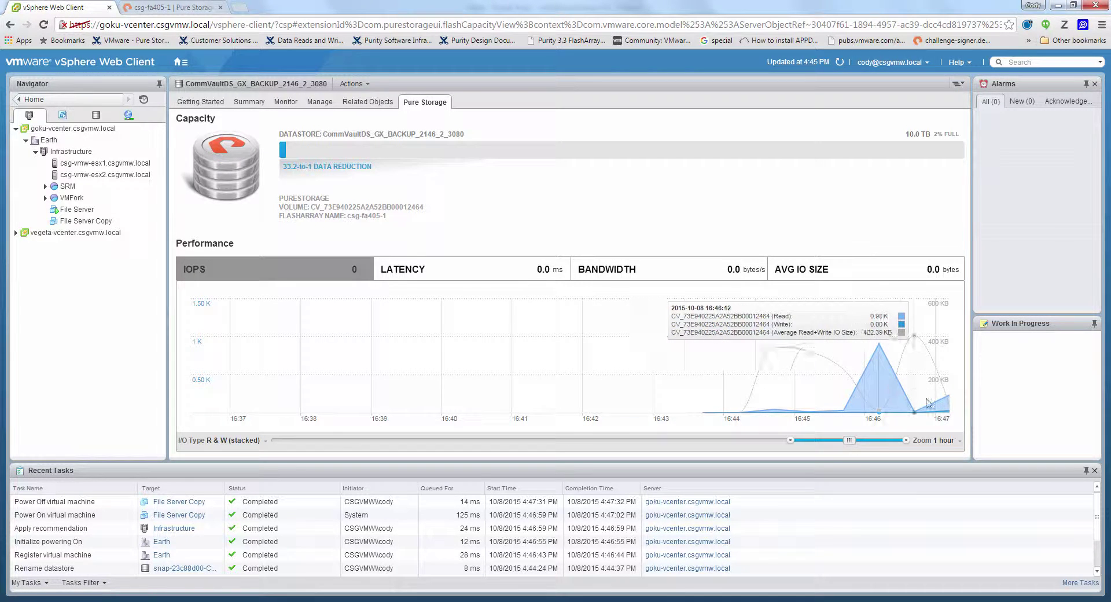
Remove the File Server Copy virtual machine from the vCenter inventory.
right_click(110, 221)
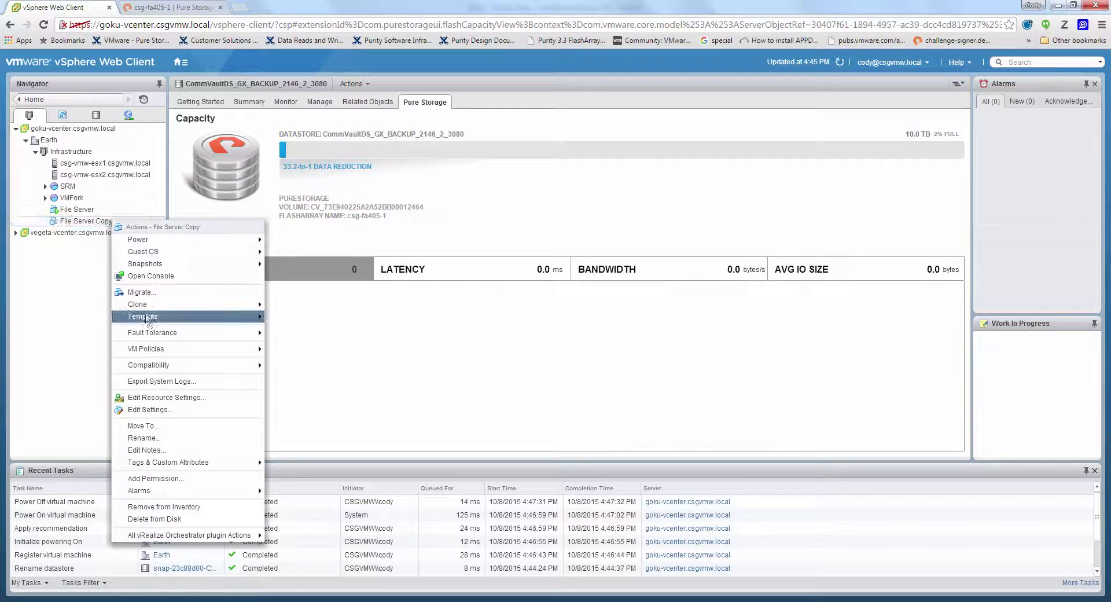
click(173, 505)
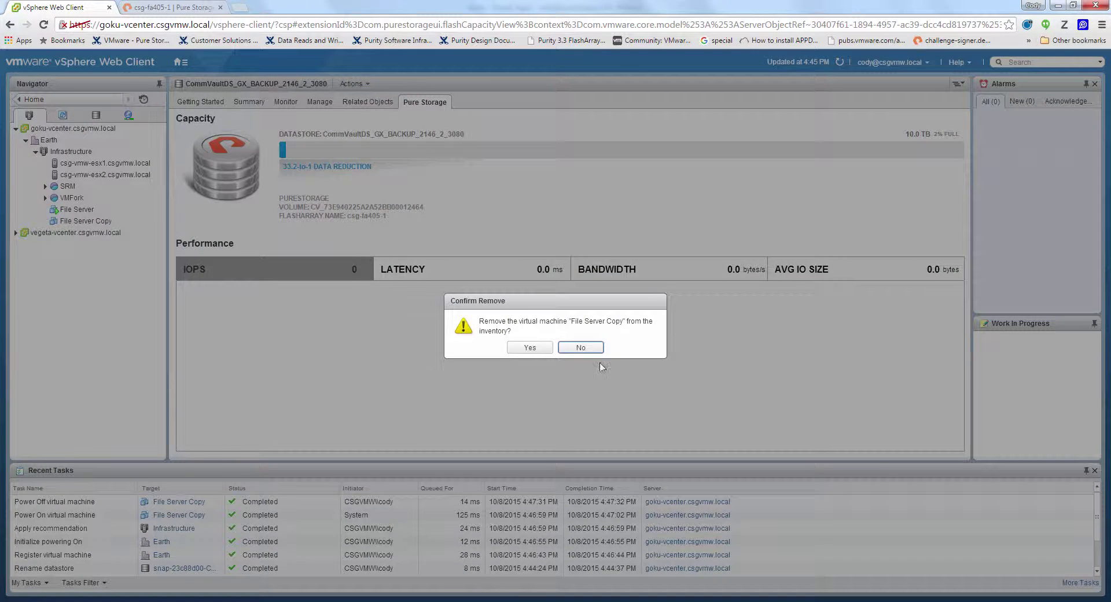
click(527, 347)
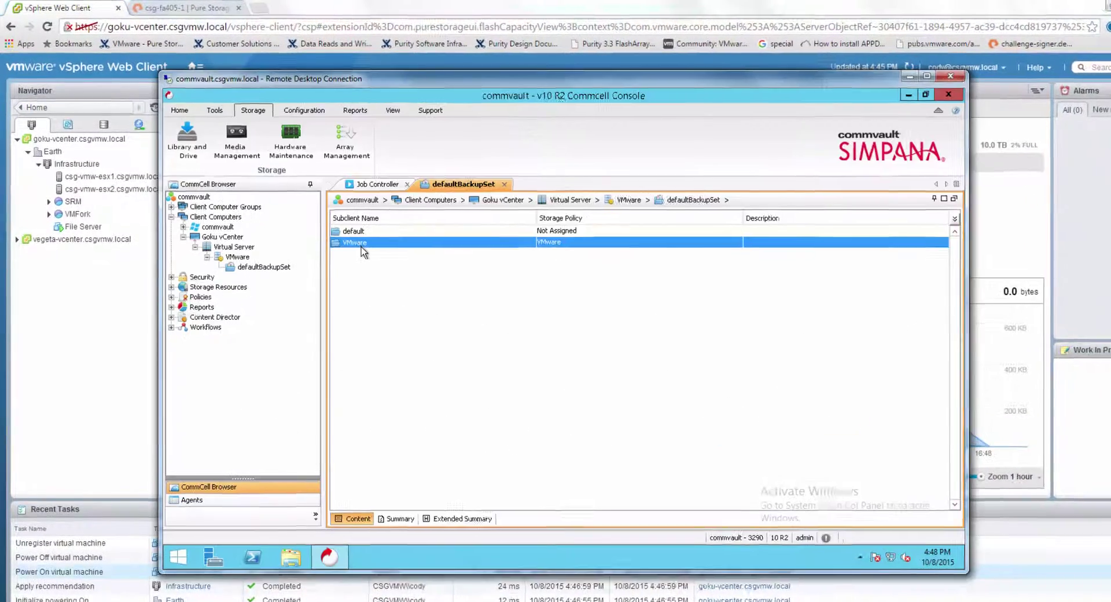
In the CommCell Console, list the VMware subclient's snaps, unmount the job 2146 snapshot, and close the snap list.
right_click(372, 251)
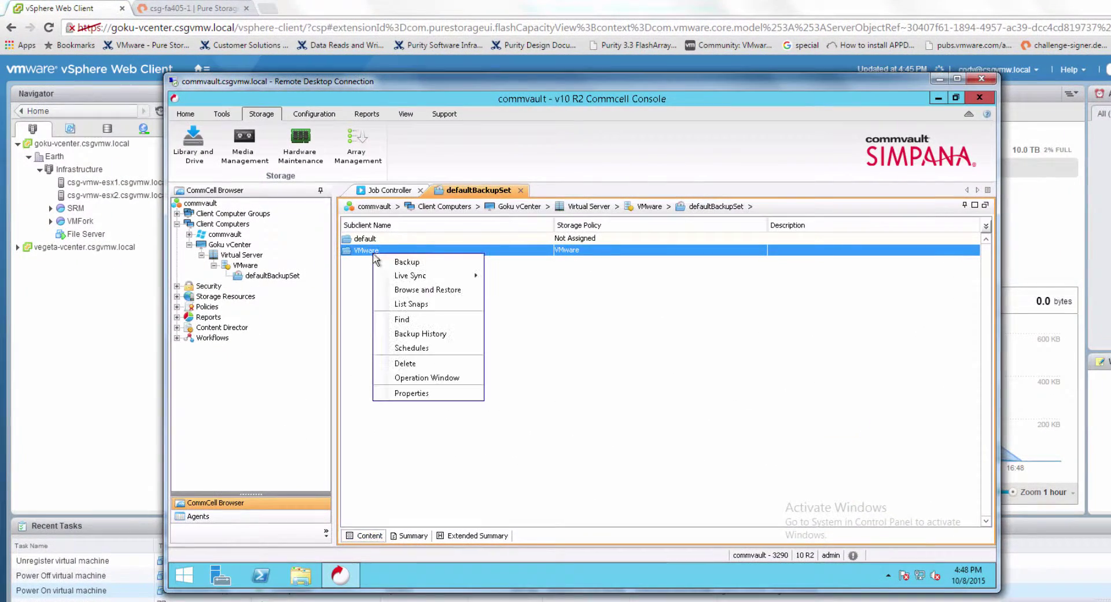
click(412, 304)
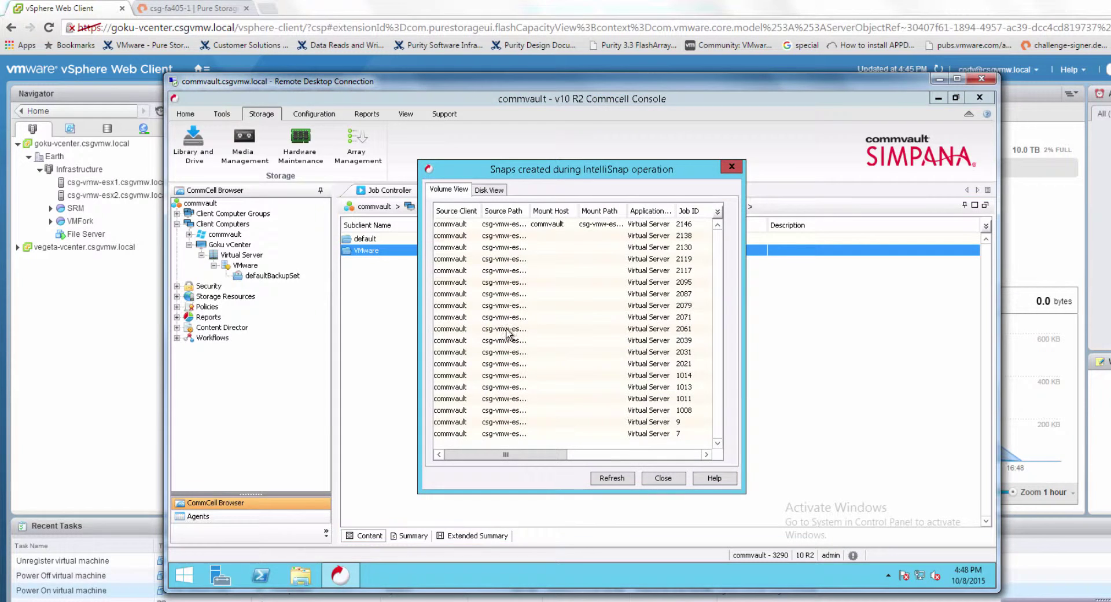
right_click(564, 230)
click(645, 258)
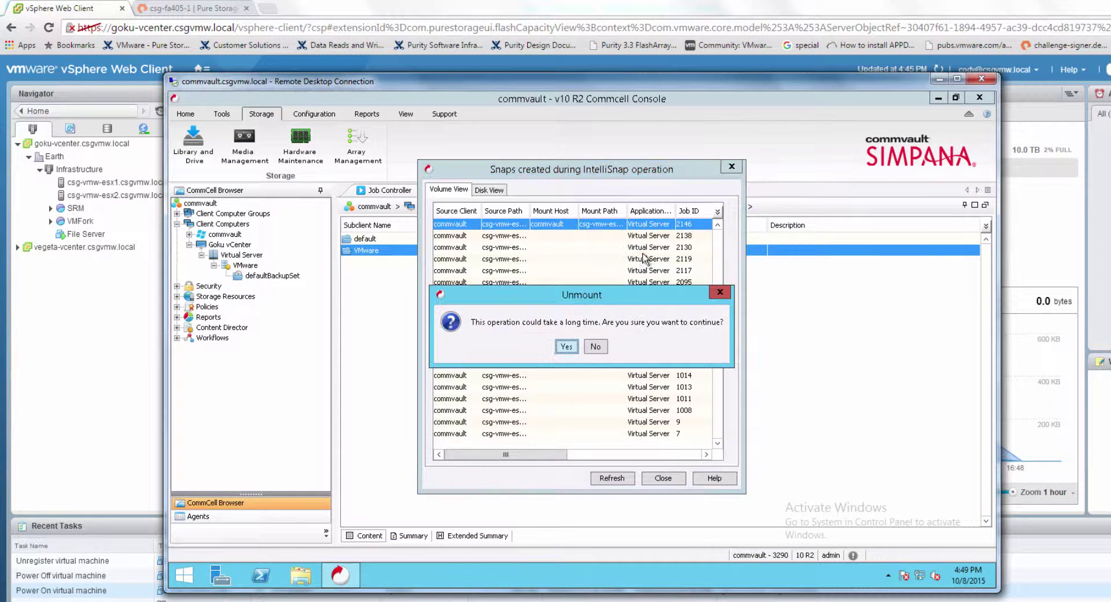
click(566, 347)
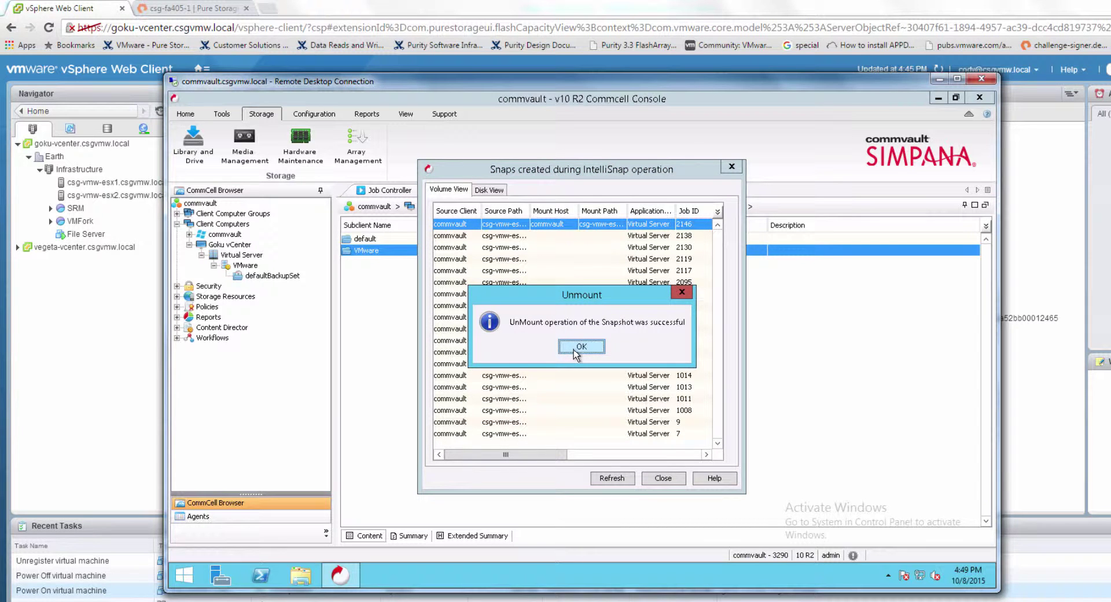
click(580, 347)
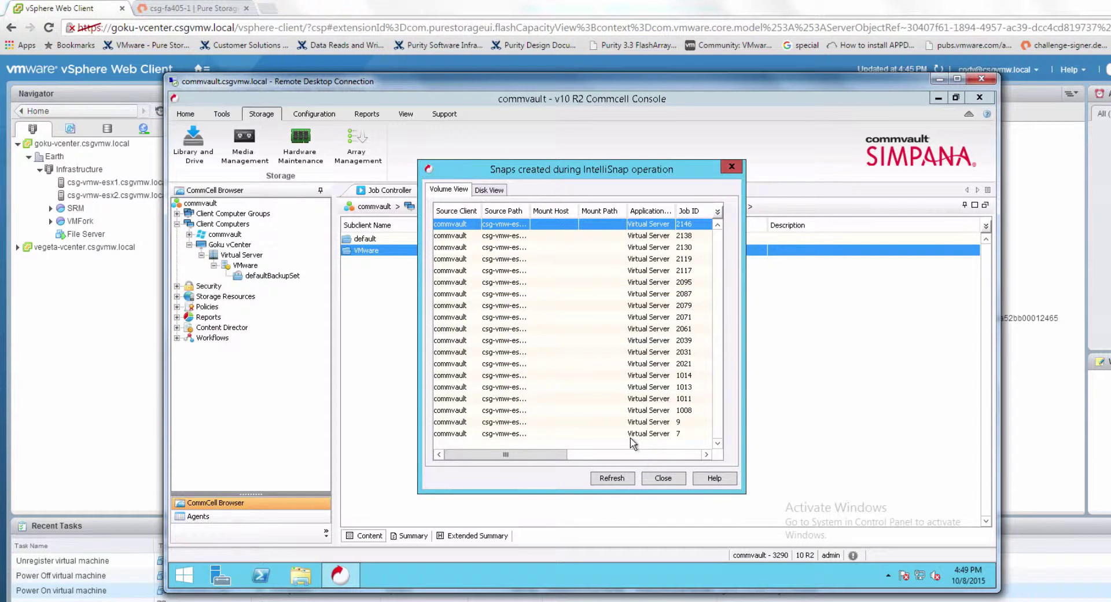
click(658, 478)
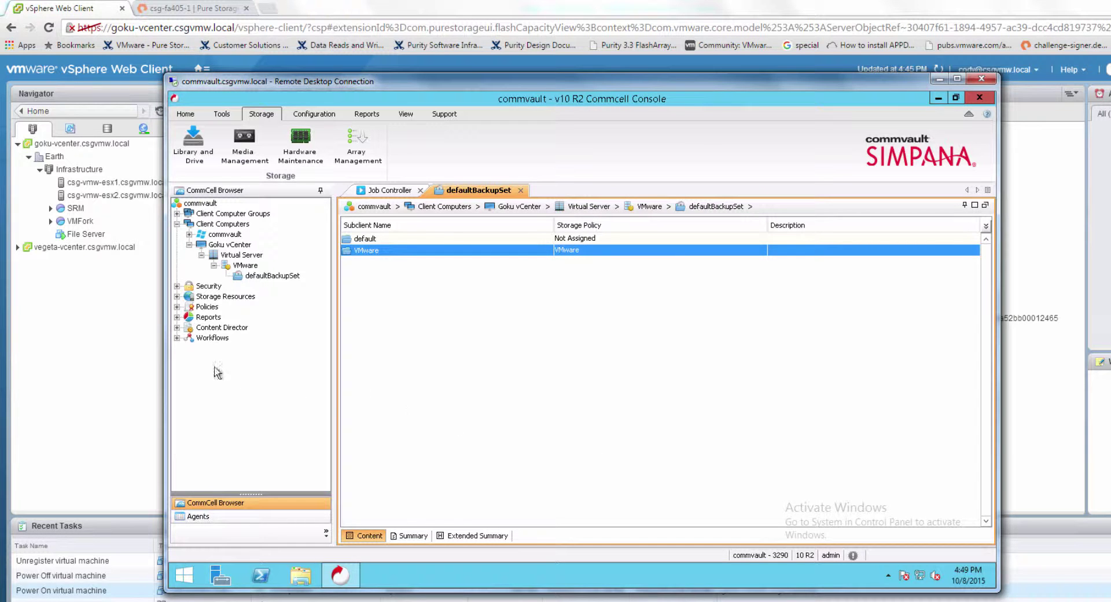
Switch to vSphere Web Client and refresh the datastore inventory to check whether the CommVaultDS_GX_BACKUP_2146_2_3080 datastore is still listed.
click(107, 129)
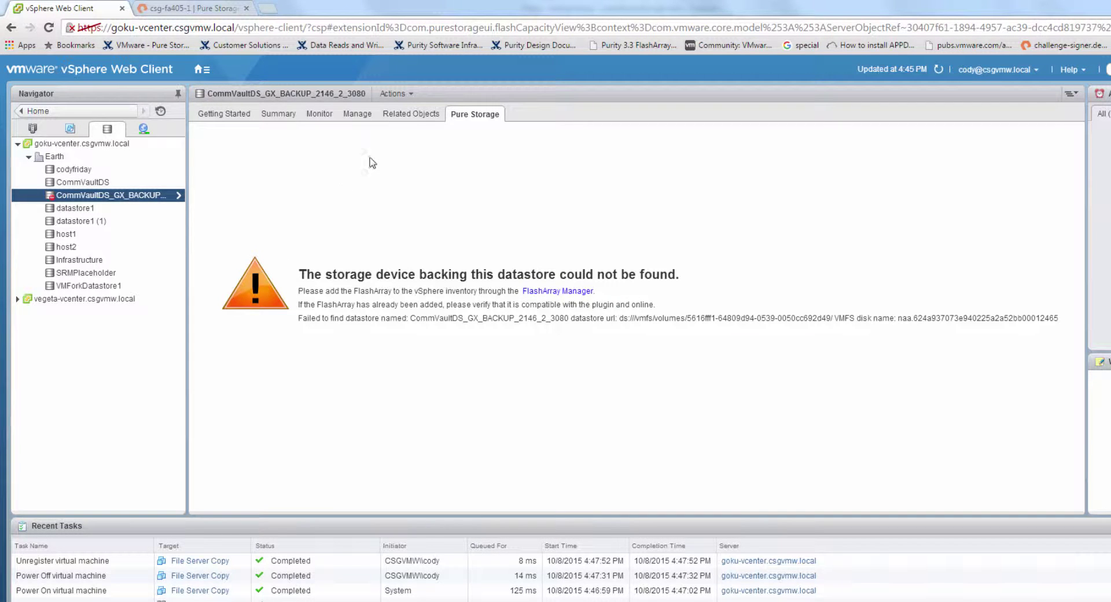
click(938, 68)
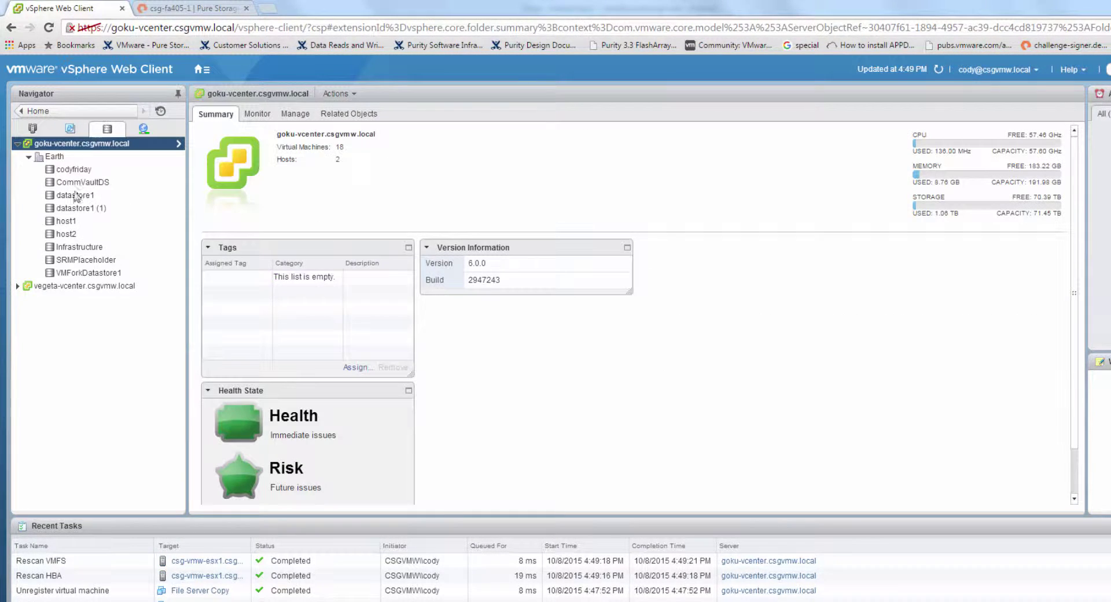
click(159, 180)
drag(155, 224, 161, 277)
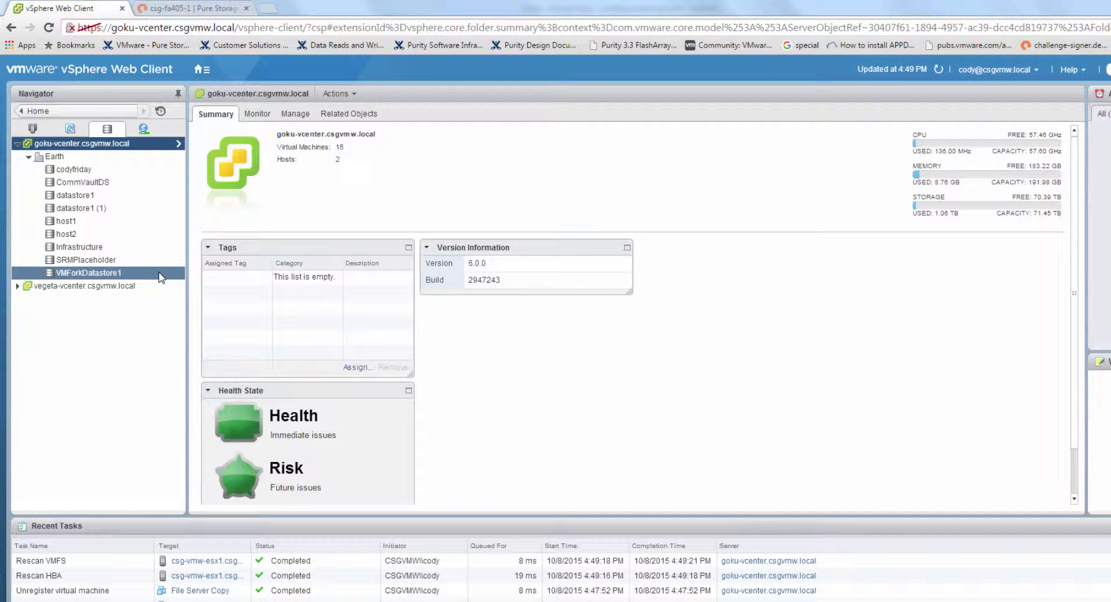